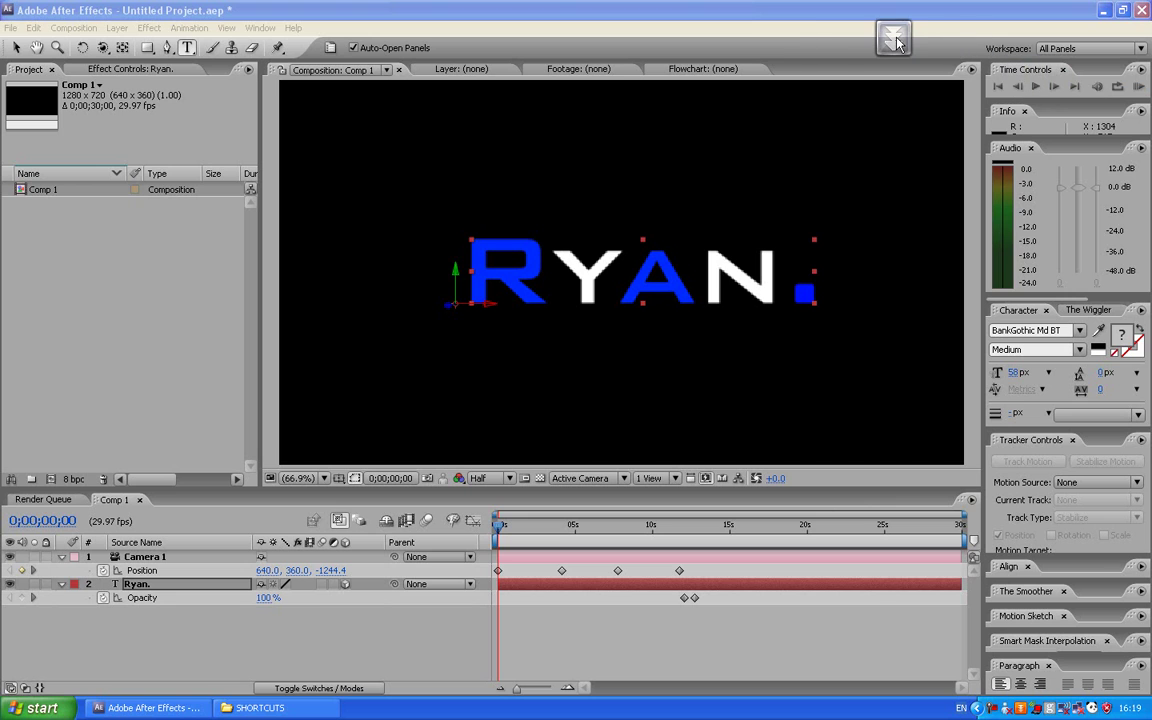
Preview the existing camera animation and scrub ahead to check the camera move
left_click(1140, 88)
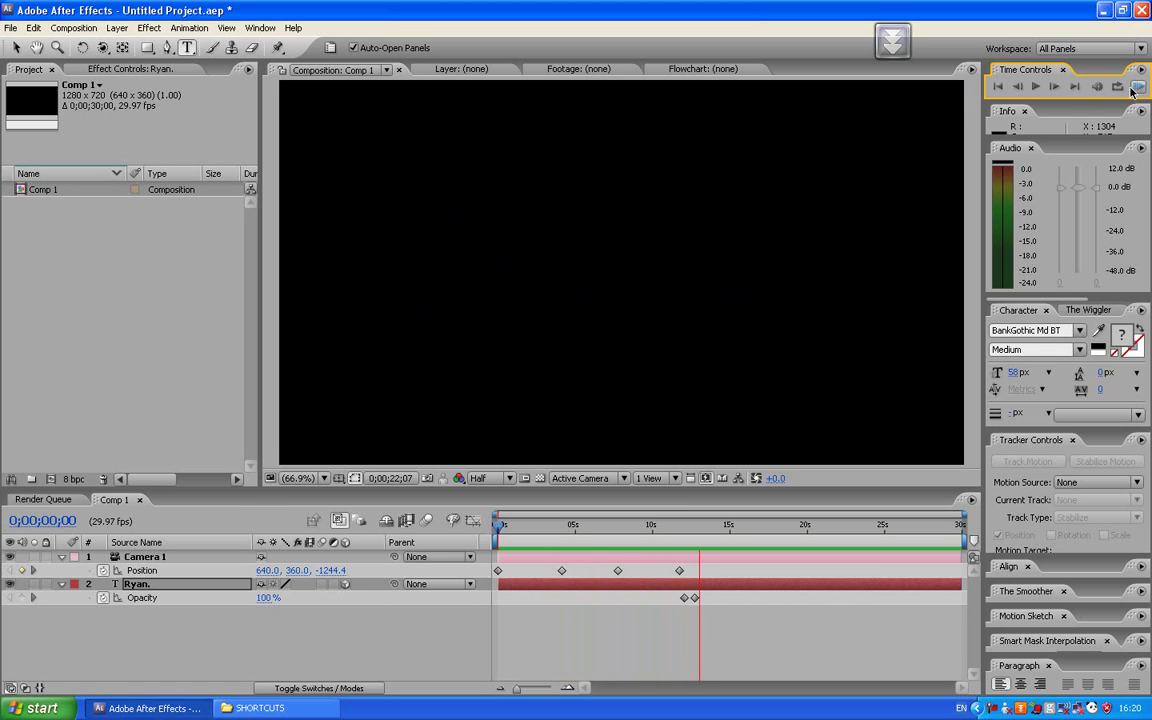
left_click(877, 175)
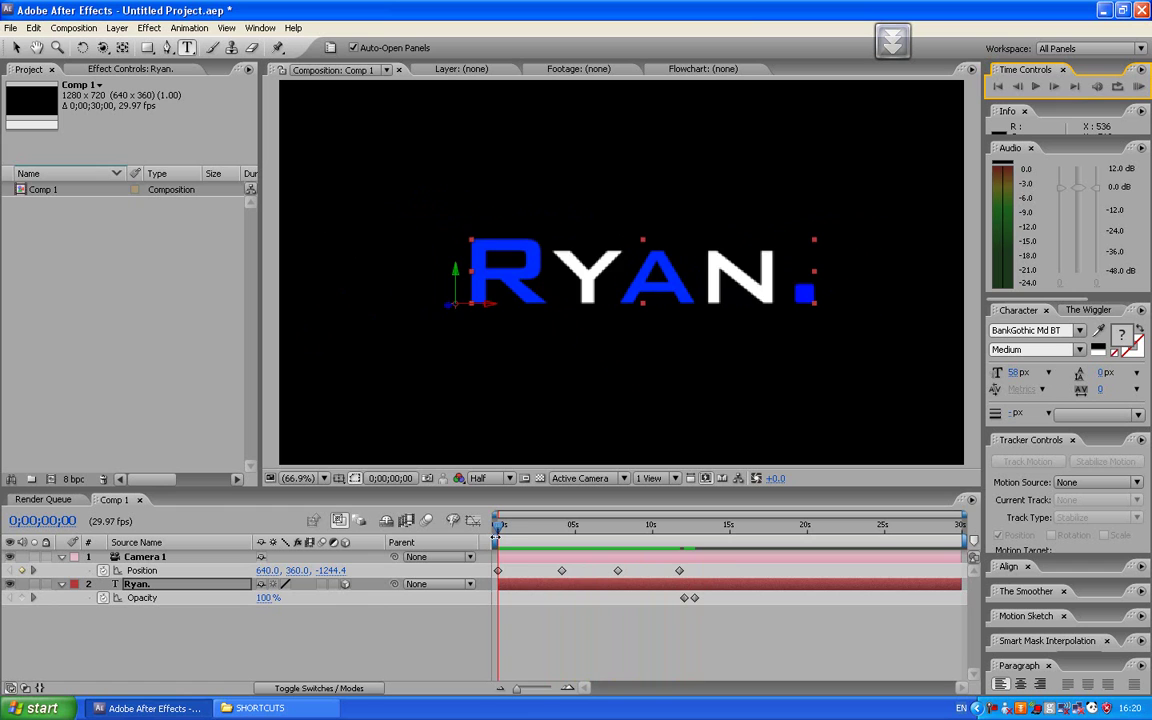
mouse_move(500, 525)
left_mouse_down()
mouse_move(700, 527)
mouse_move(498, 527)
left_mouse_up()
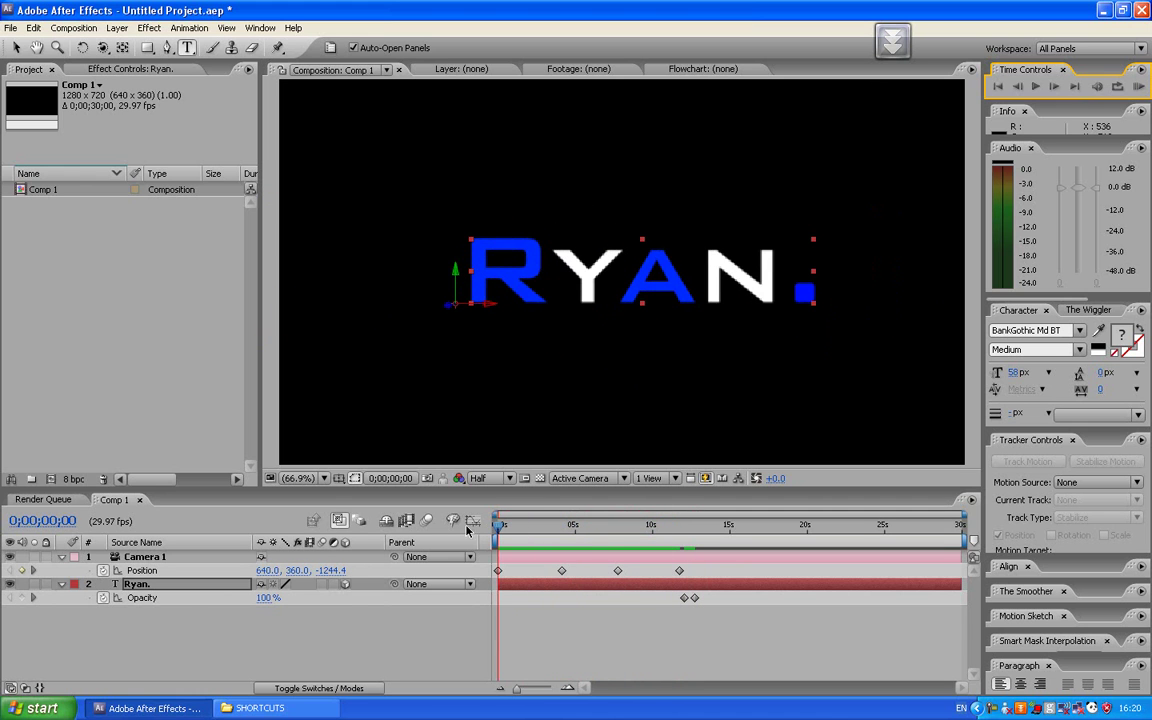
Create Comp 2 with the HDV/HDTV 720 29.97 preset (1280×720, 30 seconds)
left_click(68, 30)
left_click(68, 46)
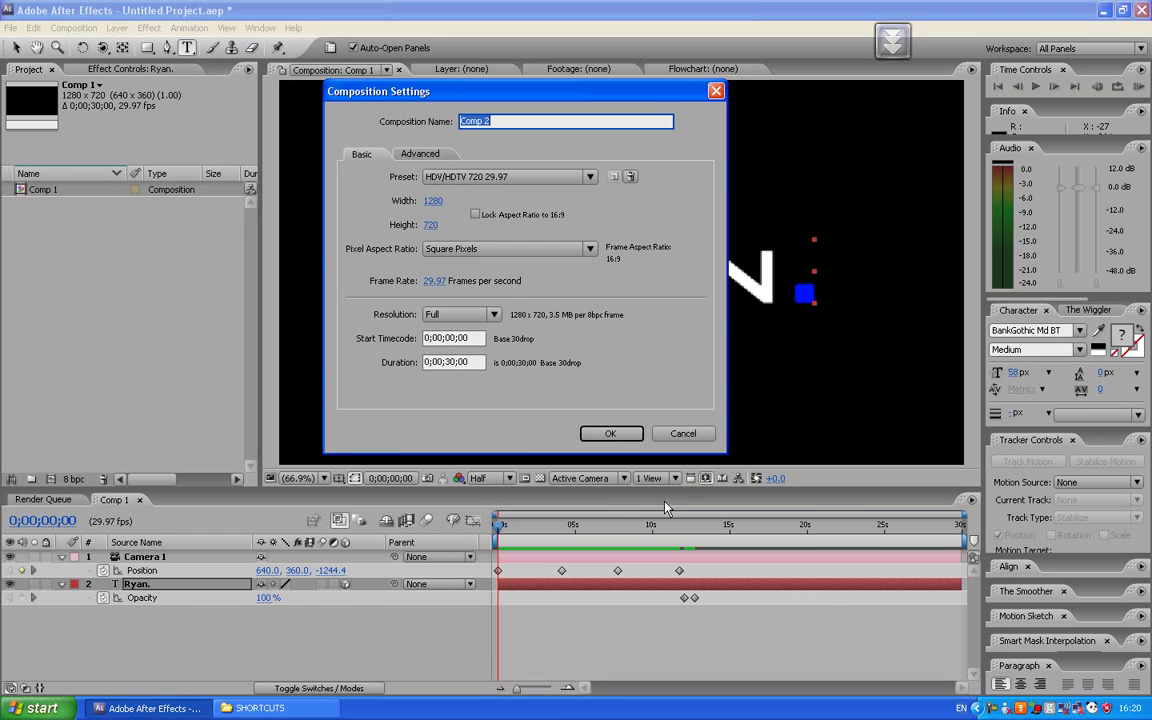
left_click(612, 432)
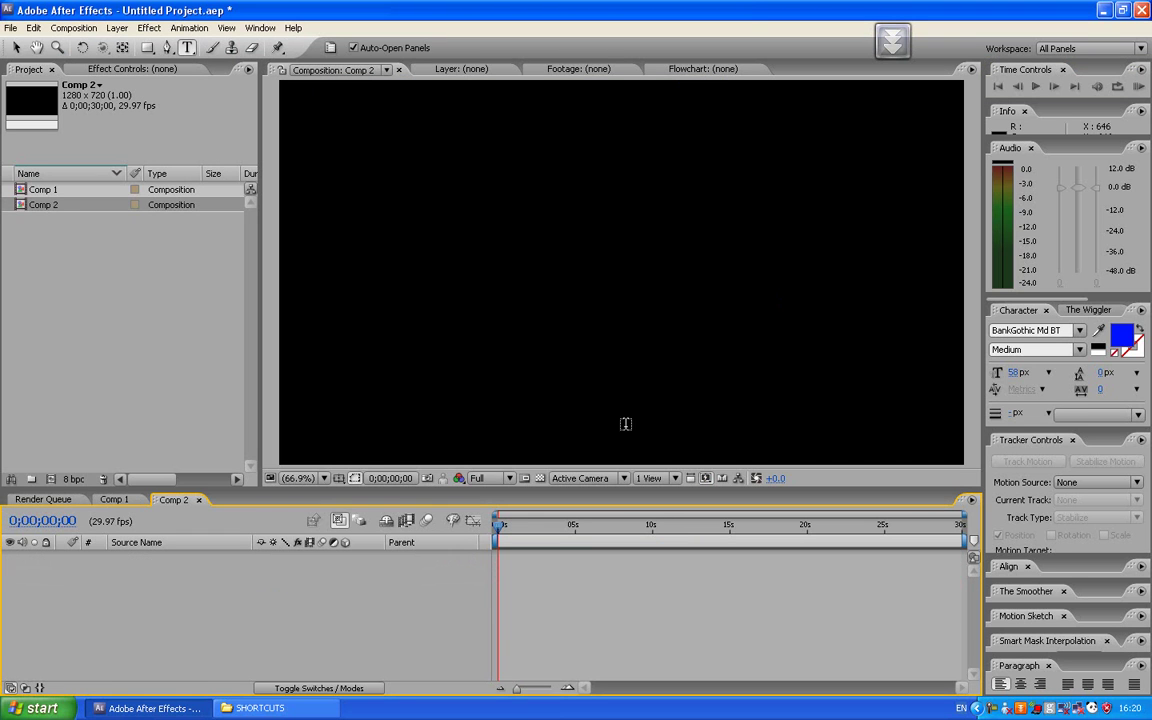
Set the viewer magnification to Fit and resize the viewer and timeline panels
key("comma")
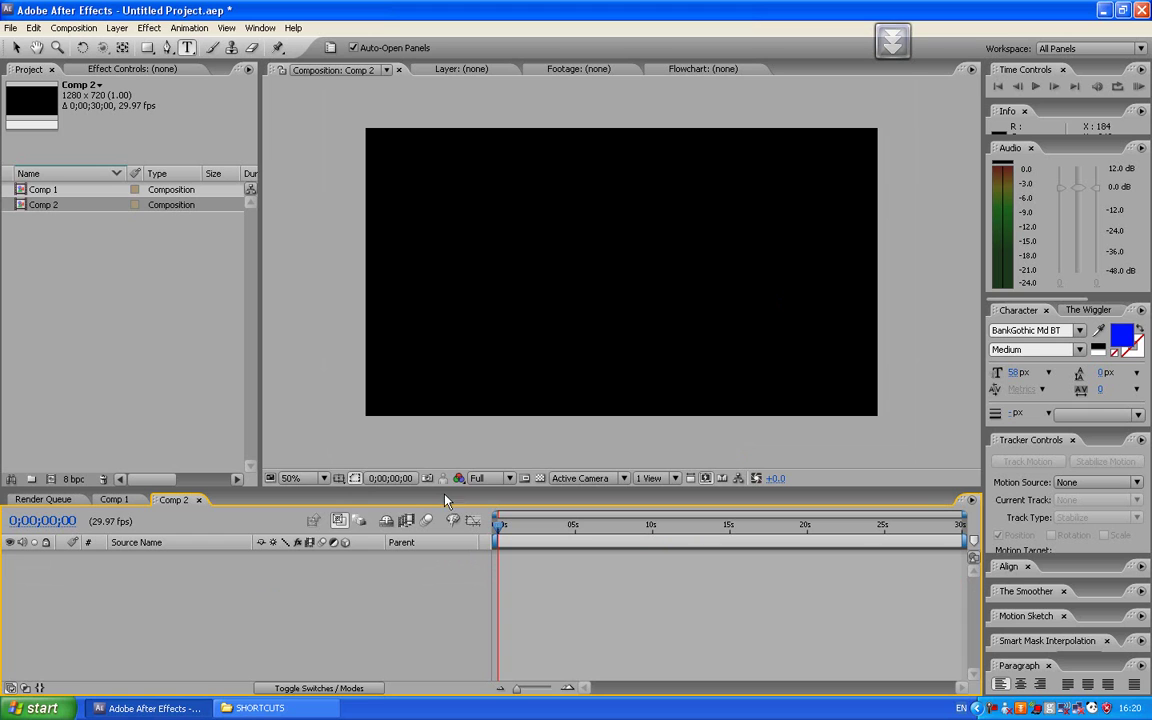
left_click(320, 479)
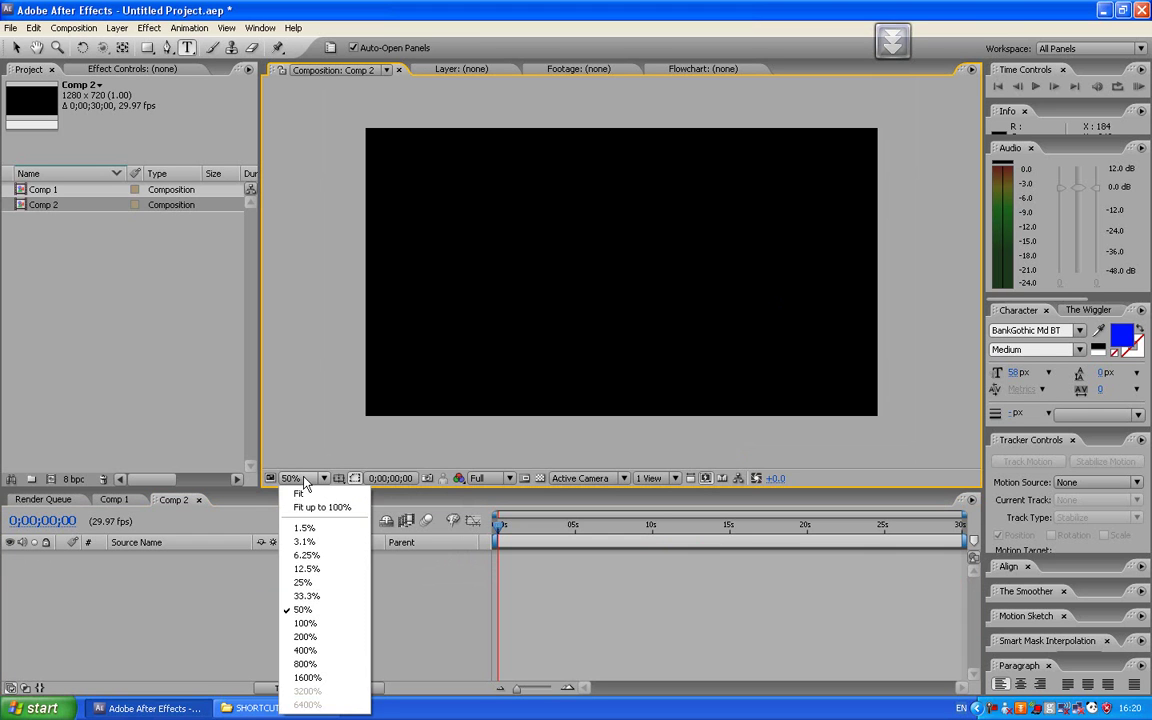
left_click(303, 495)
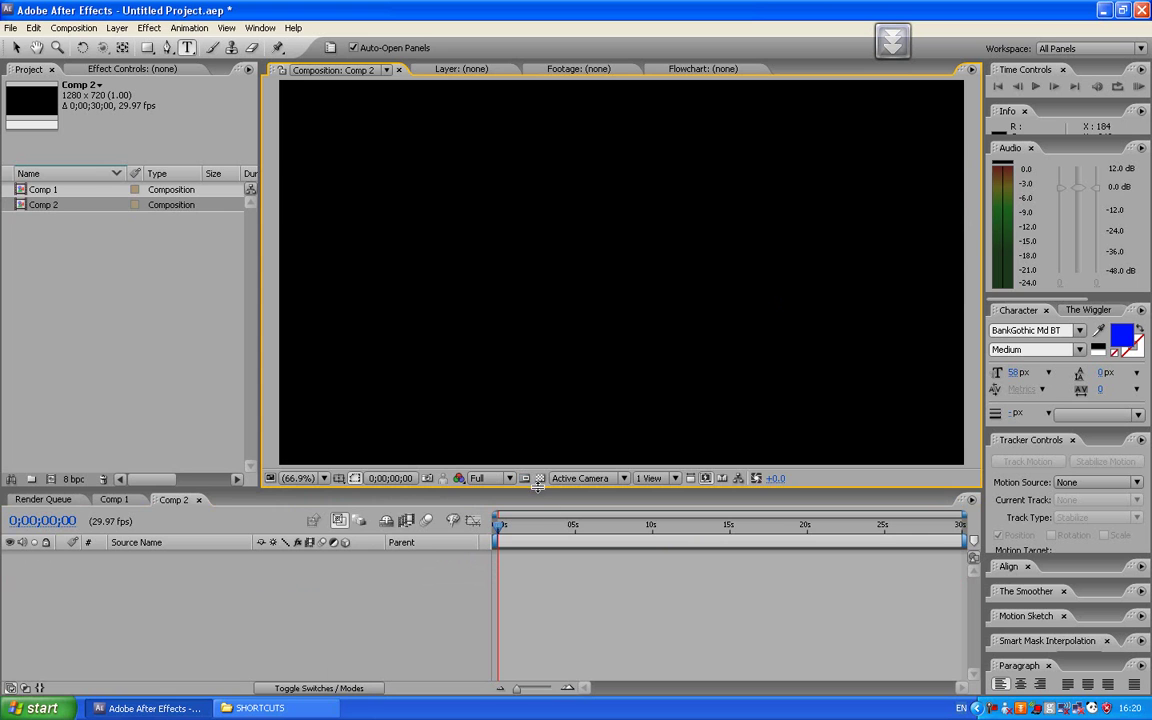
left_click_drag(538, 484, 489, 504)
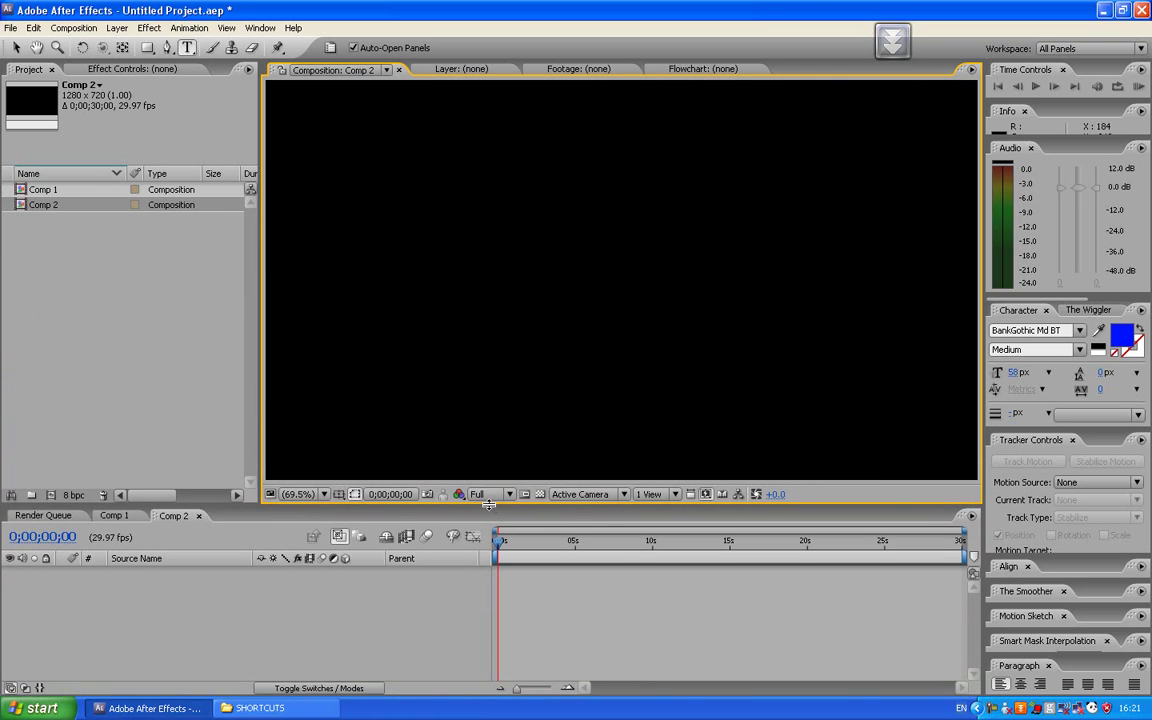
Type the blue title 'RYAN.' in Comp 2 and drag it toward the frame centre
left_click(186, 50)
left_click(413, 250)
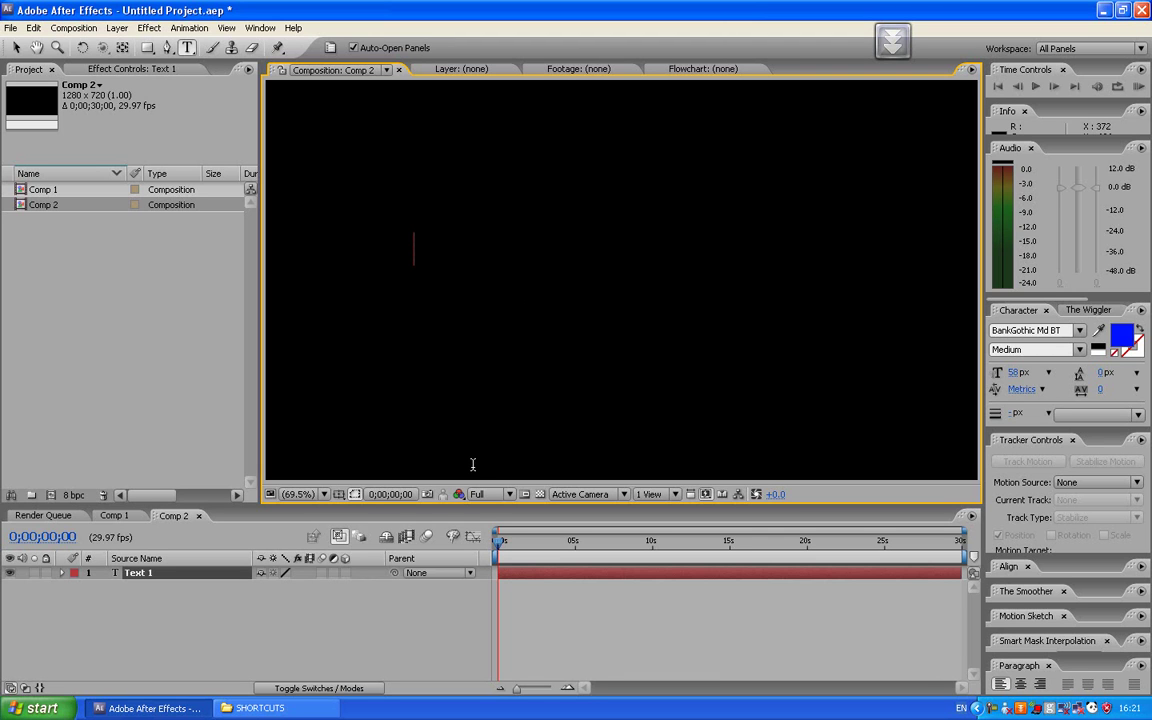
type("RU")
key("BackSpace")
type("YAN")
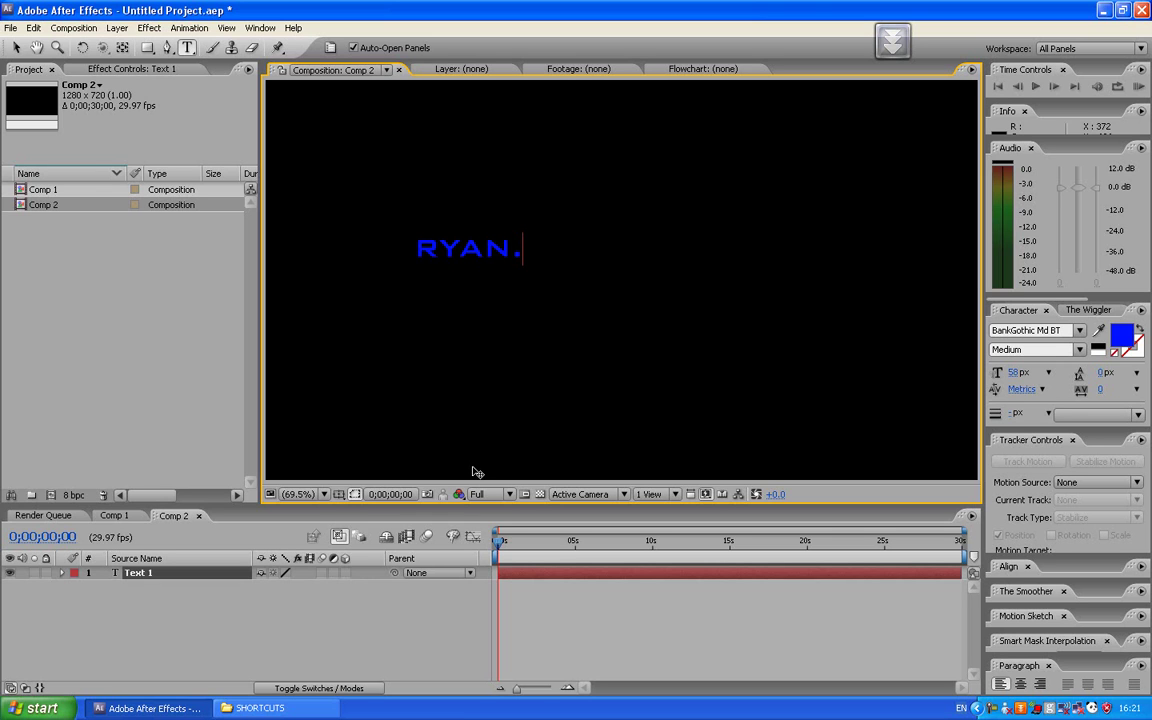
type(".")
left_click(16, 47)
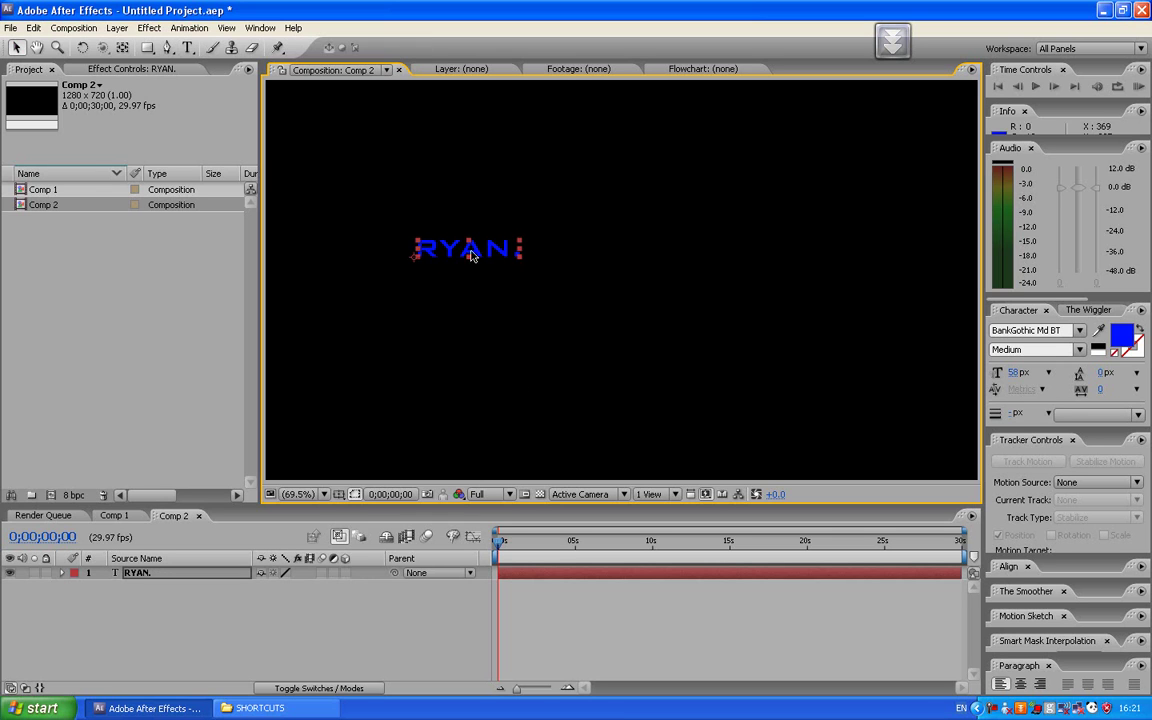
left_click_drag(470, 255, 621, 274)
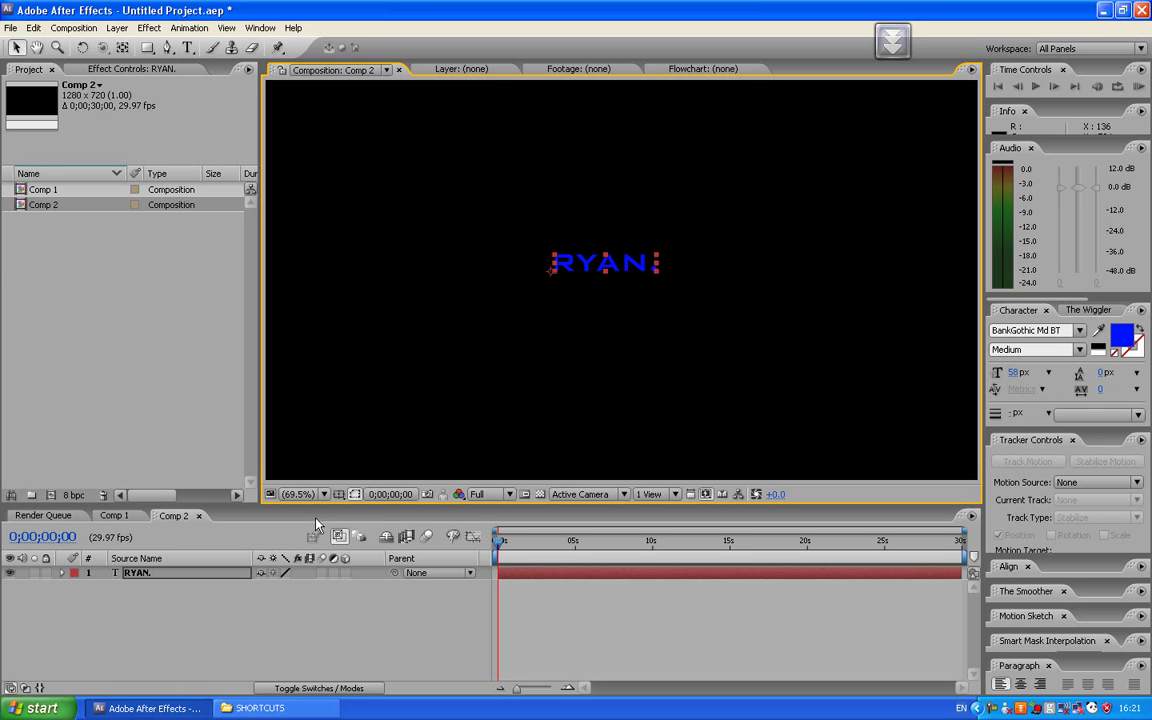
Turn on the title/action safe guides and nudge RYAN. closer to the centre
left_click(338, 496)
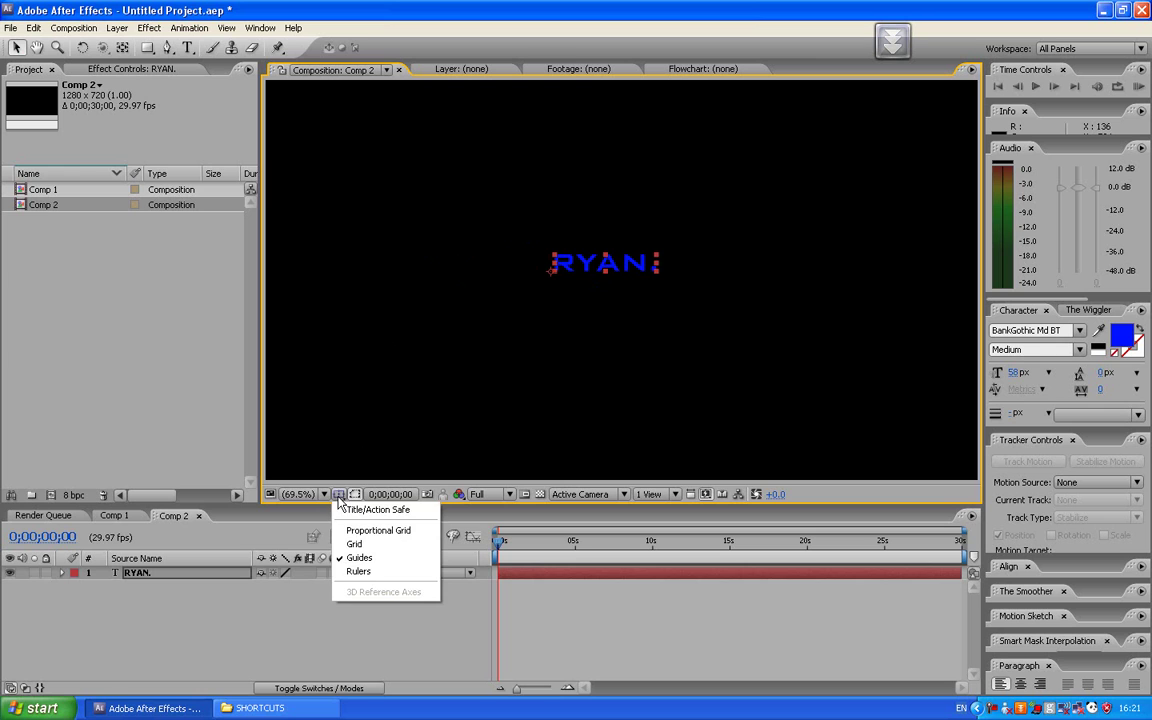
left_click(325, 494)
key("Escape")
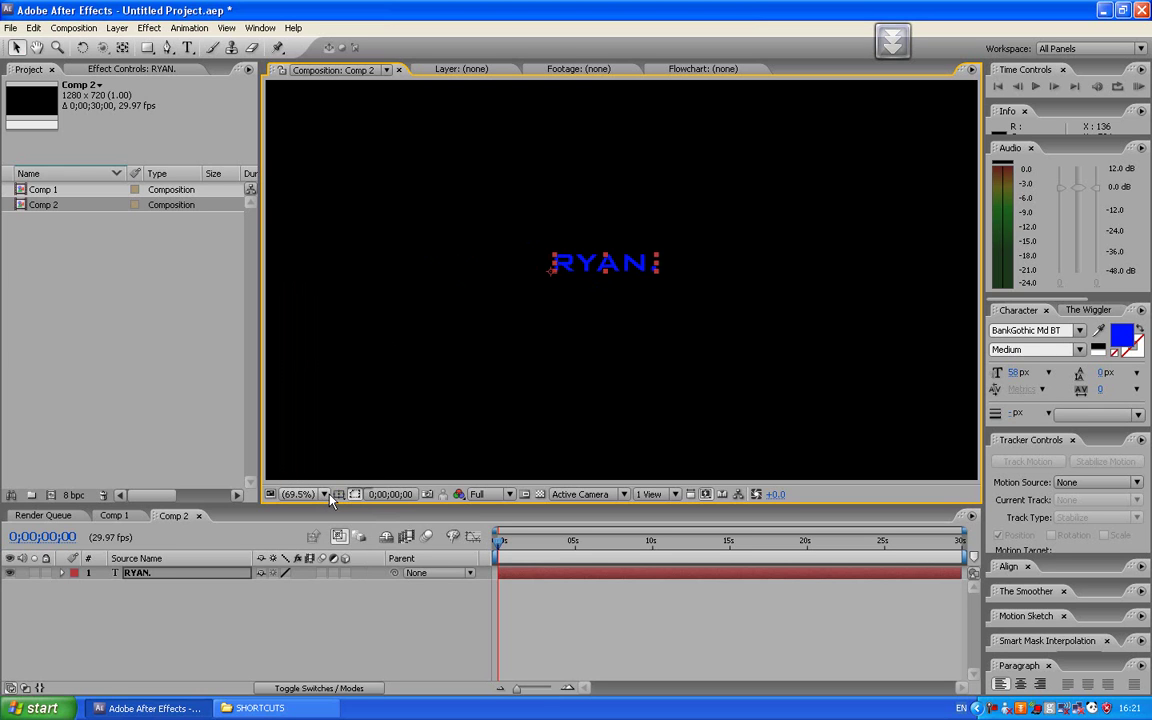
left_click(338, 496)
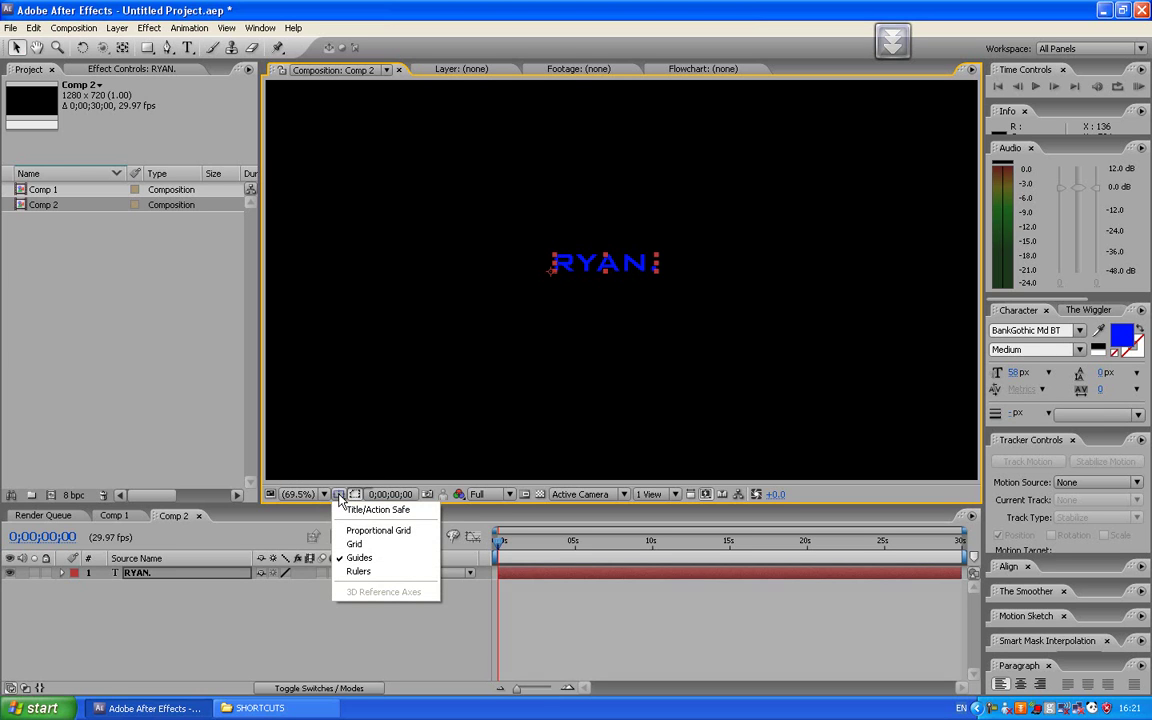
left_click(345, 510)
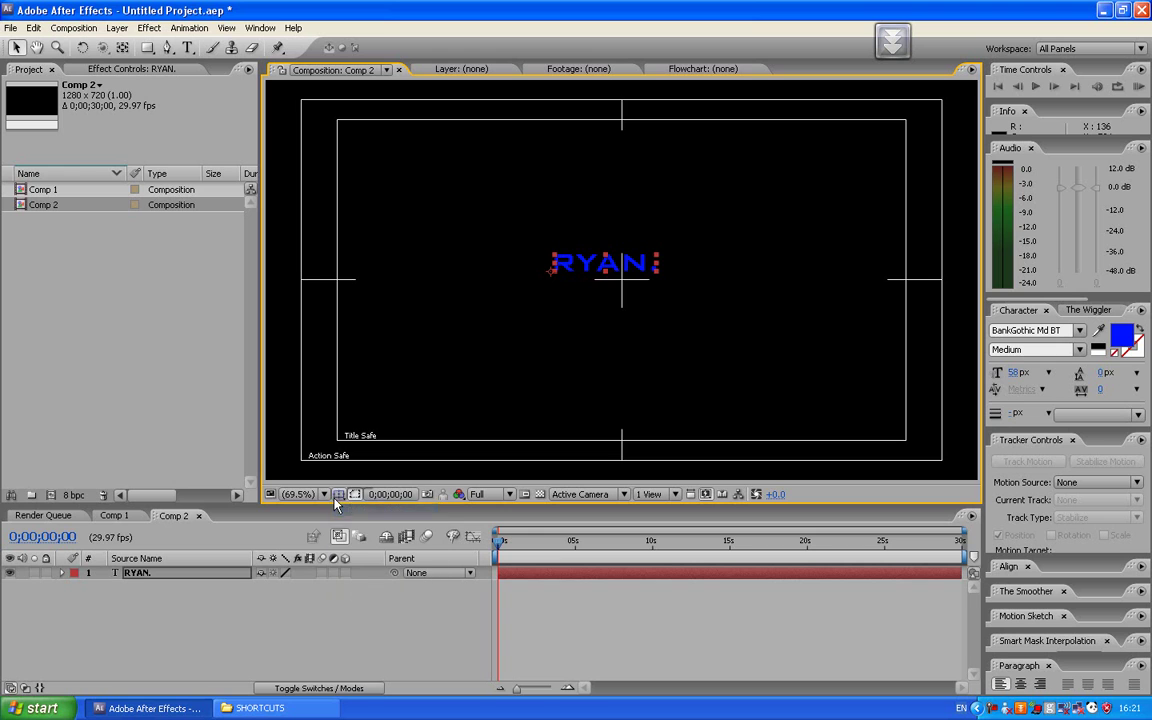
left_click_drag(581, 265, 616, 287)
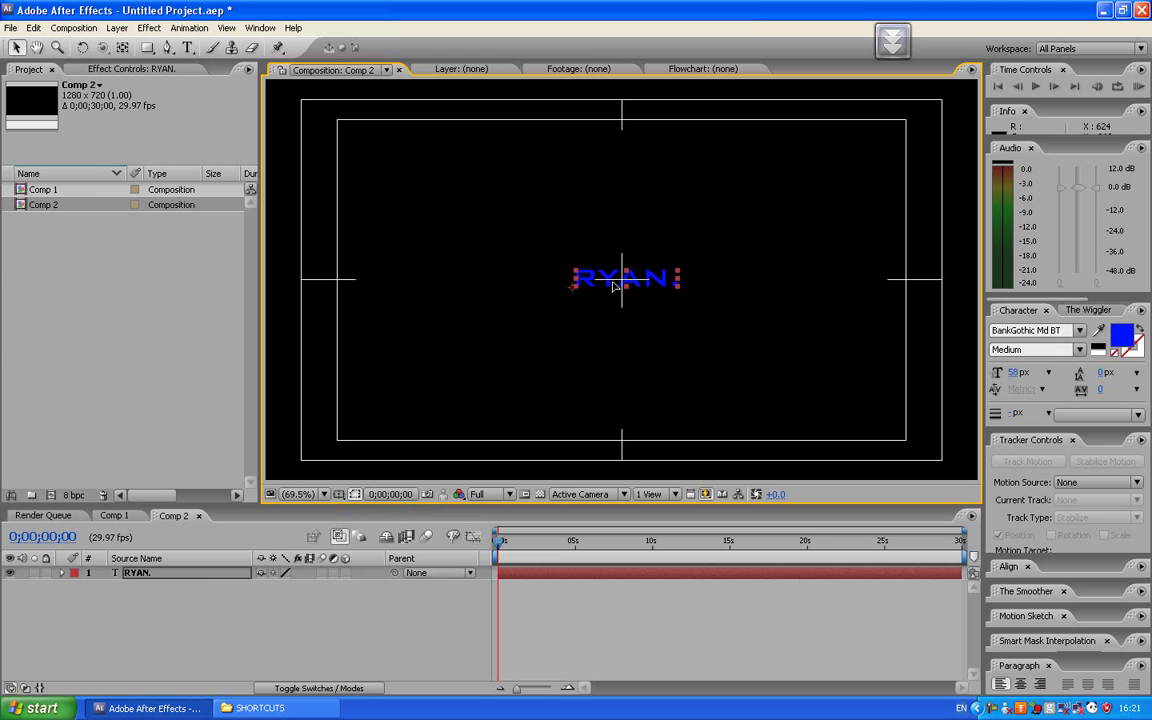
Scale the RYAN. layer to 353%, recentre it, and hide the safe guides
left_click(208, 578)
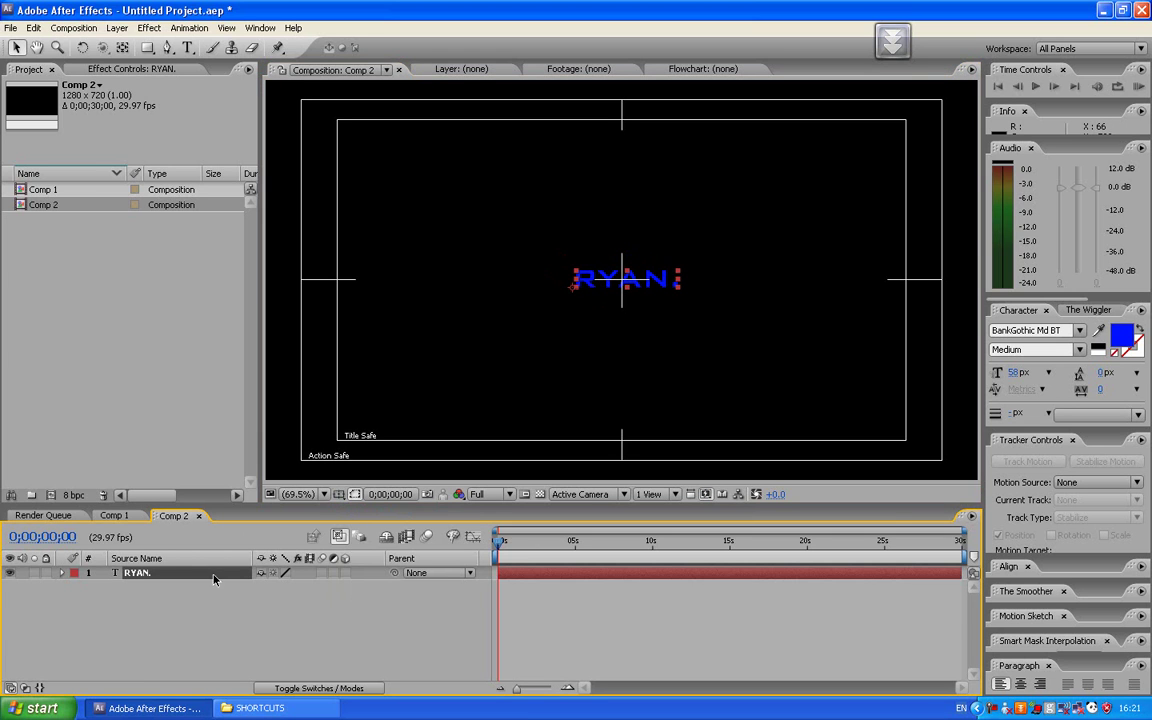
key("s")
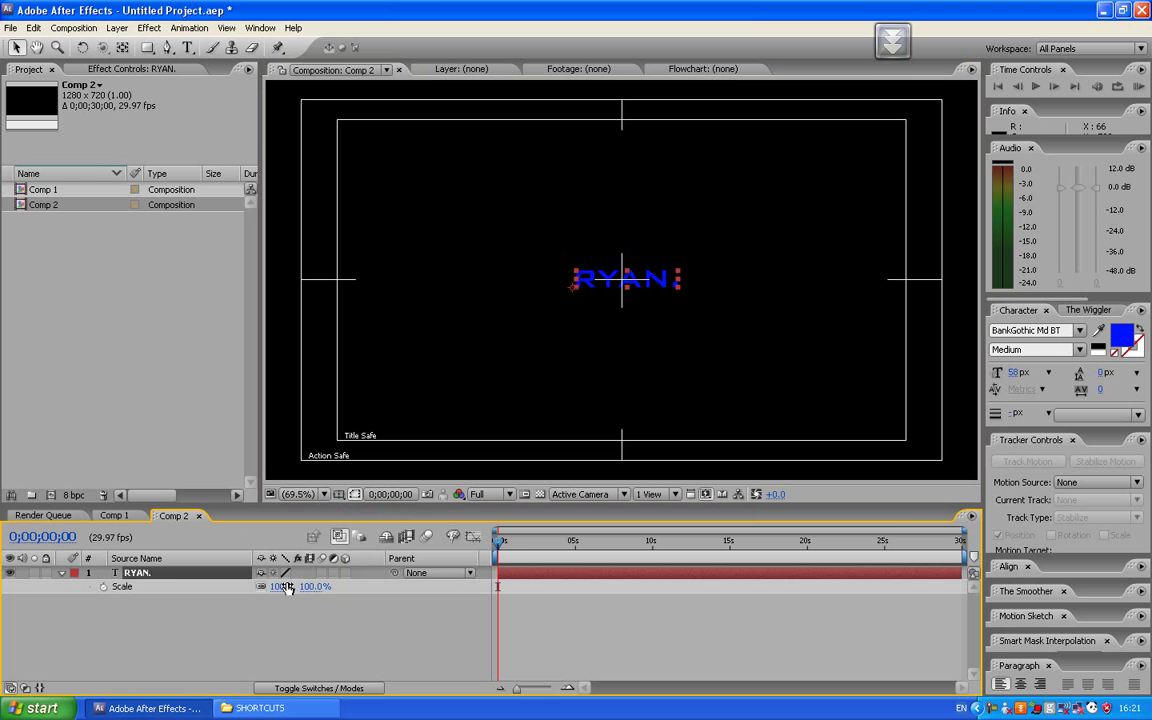
left_click_drag(285, 588, 492, 594)
left_click_drag(760, 280, 616, 297)
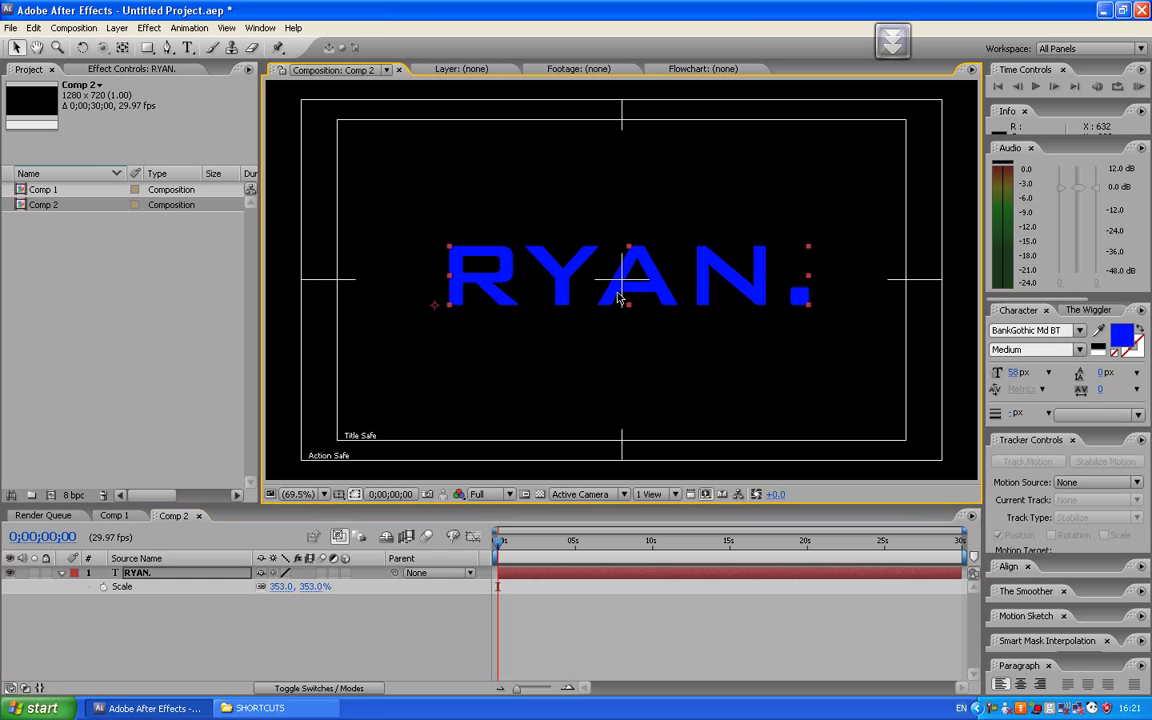
left_click(860, 352)
left_click(339, 494)
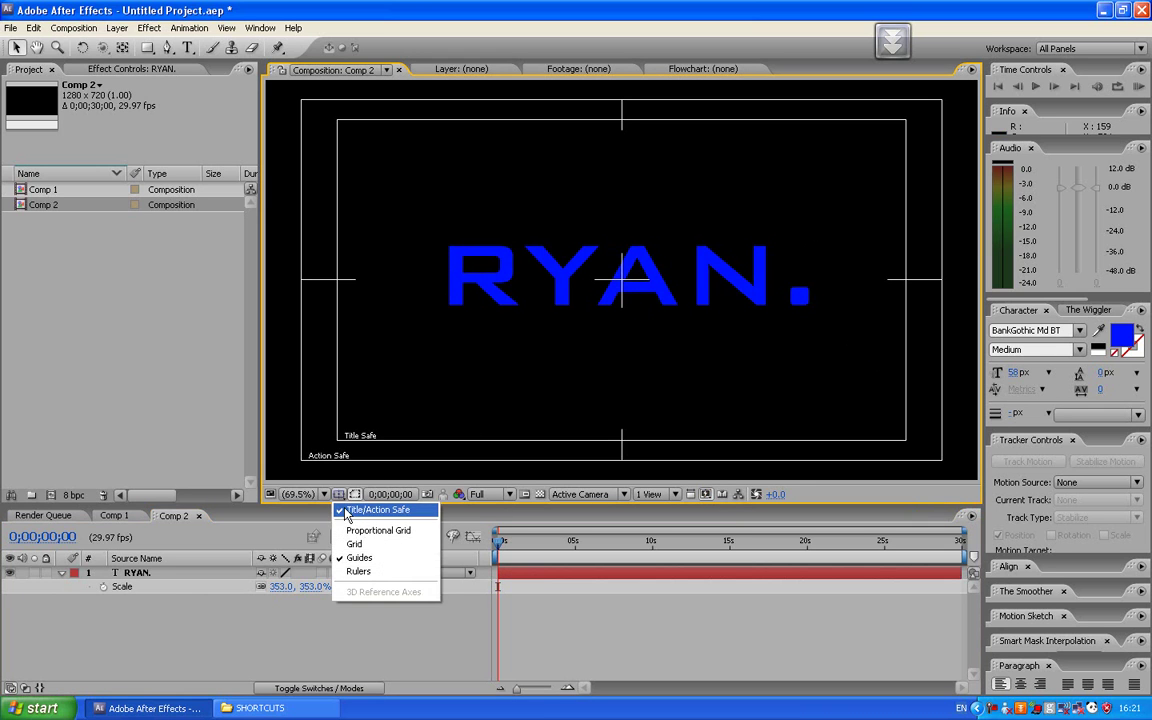
left_click(377, 510)
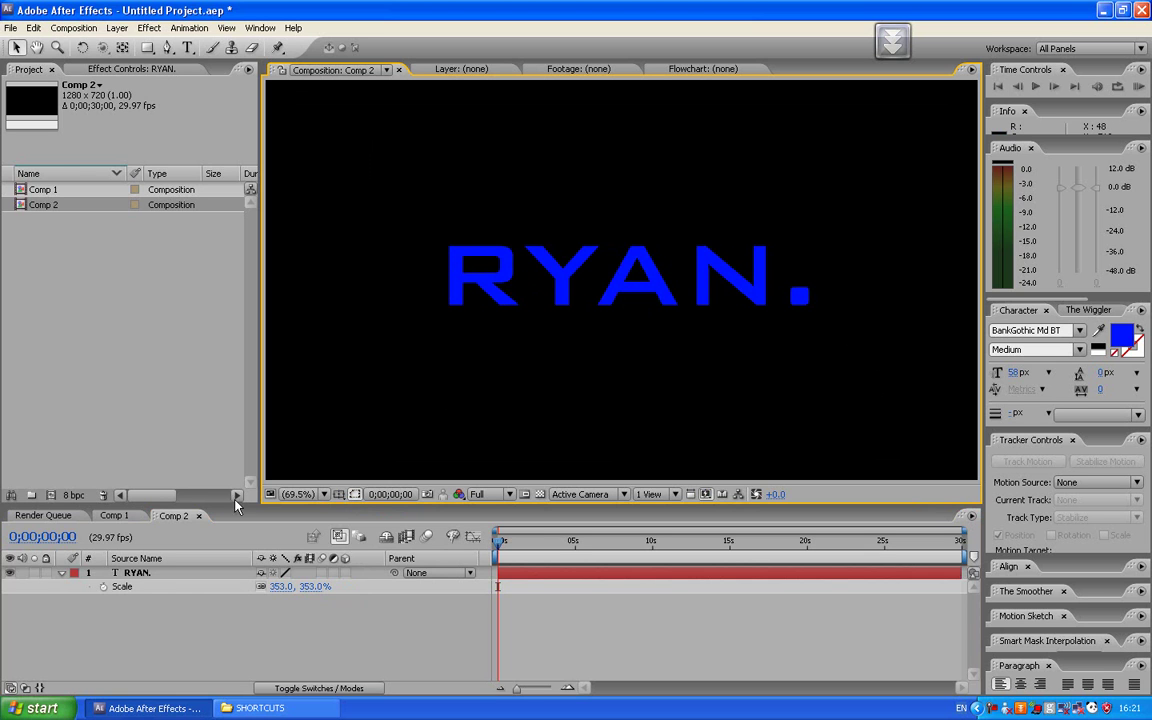
In Comp 2, retype YAN in lowercase so the title reads 'Ryan.'
left_click(112, 516)
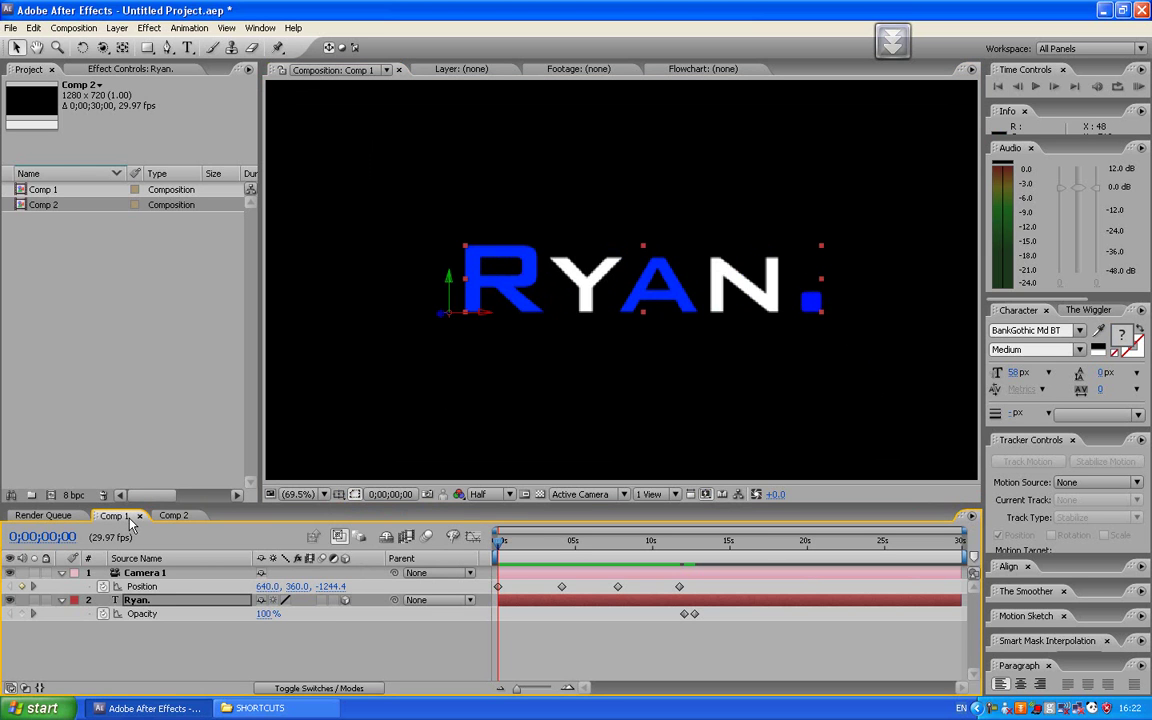
left_click(173, 516)
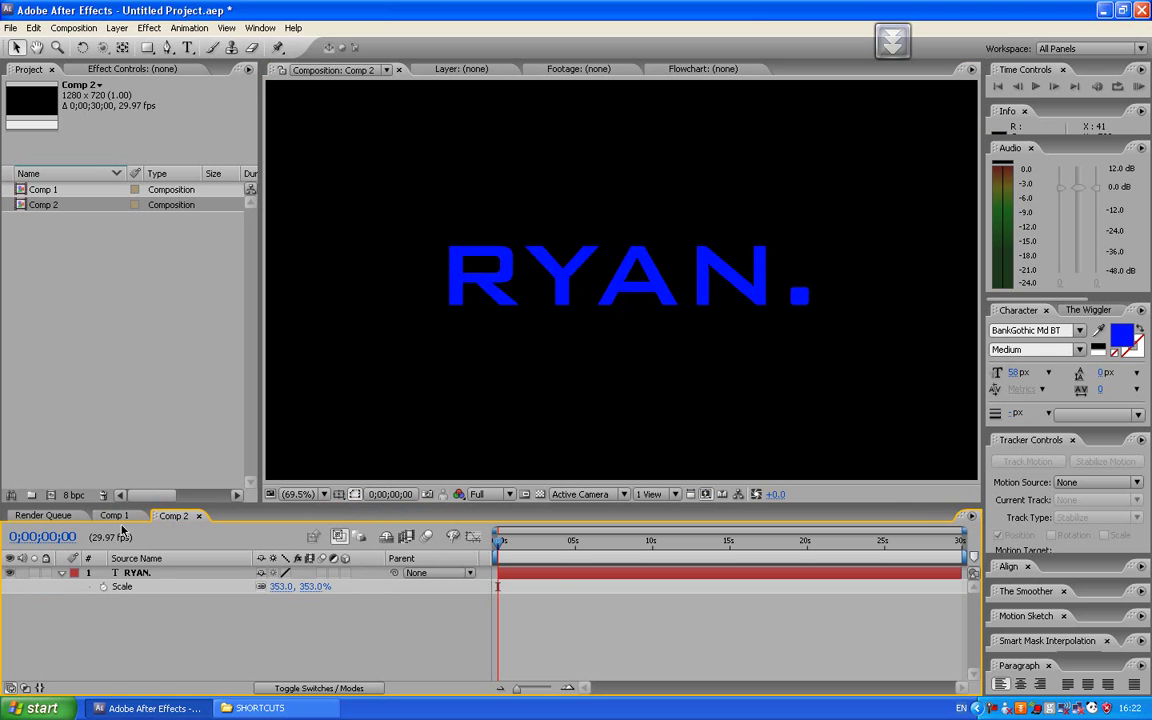
left_click(113, 516)
left_click(177, 517)
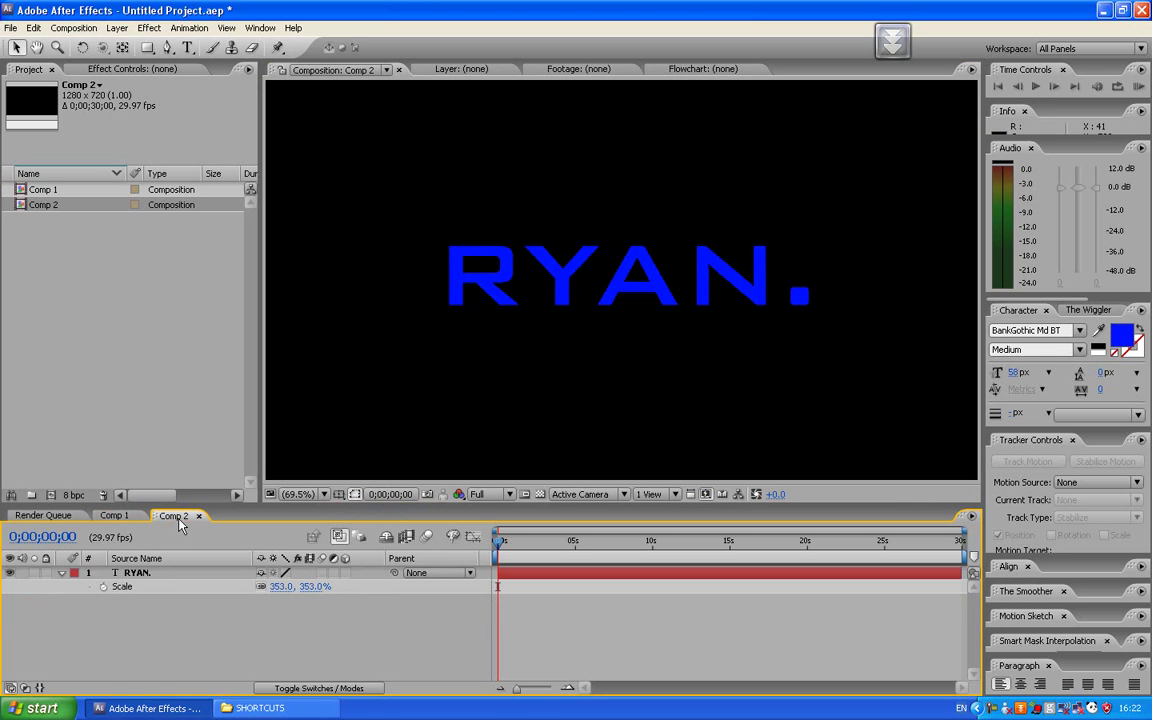
double_click(575, 281)
left_click_drag(768, 291, 555, 303)
type("yan.")
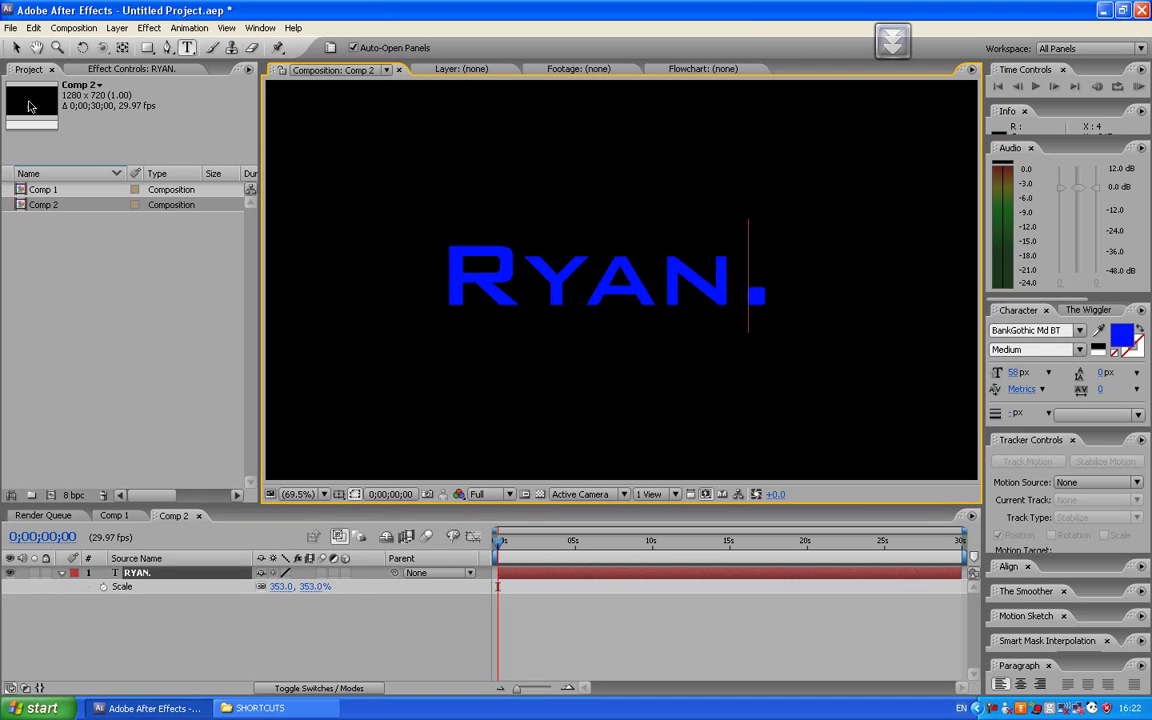
Set the fill colour of the letter Y to white (FFFFFF)
left_click(15, 47)
double_click(562, 281)
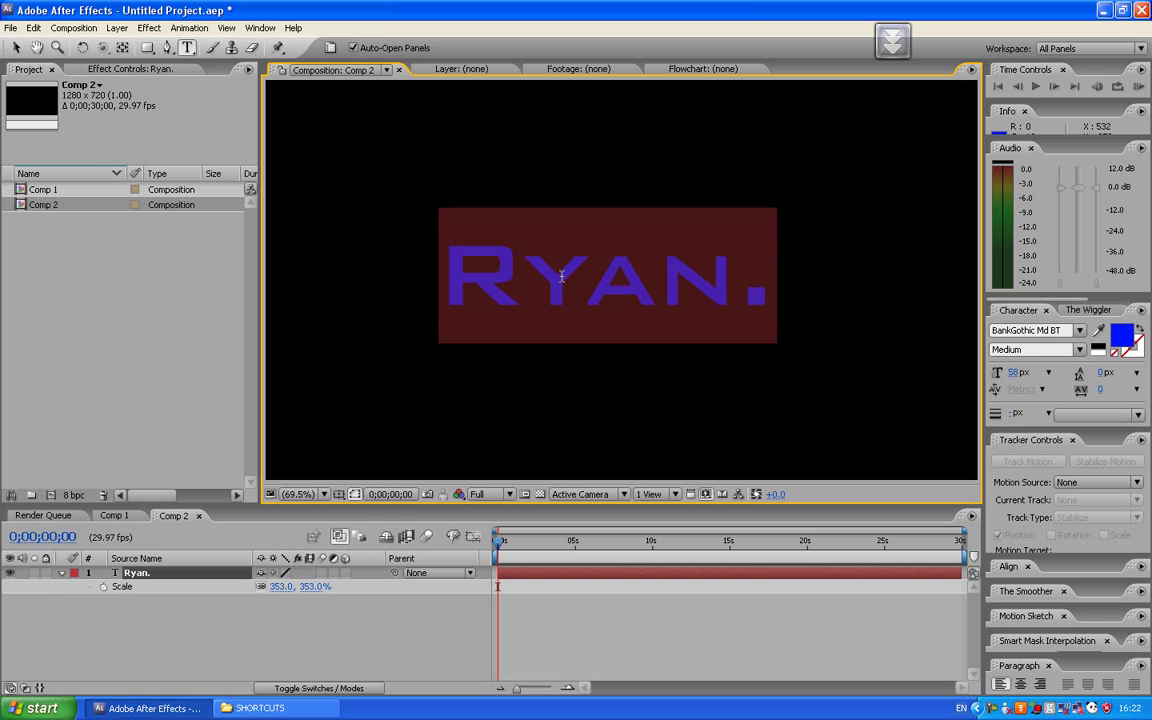
left_click_drag(582, 280, 515, 272)
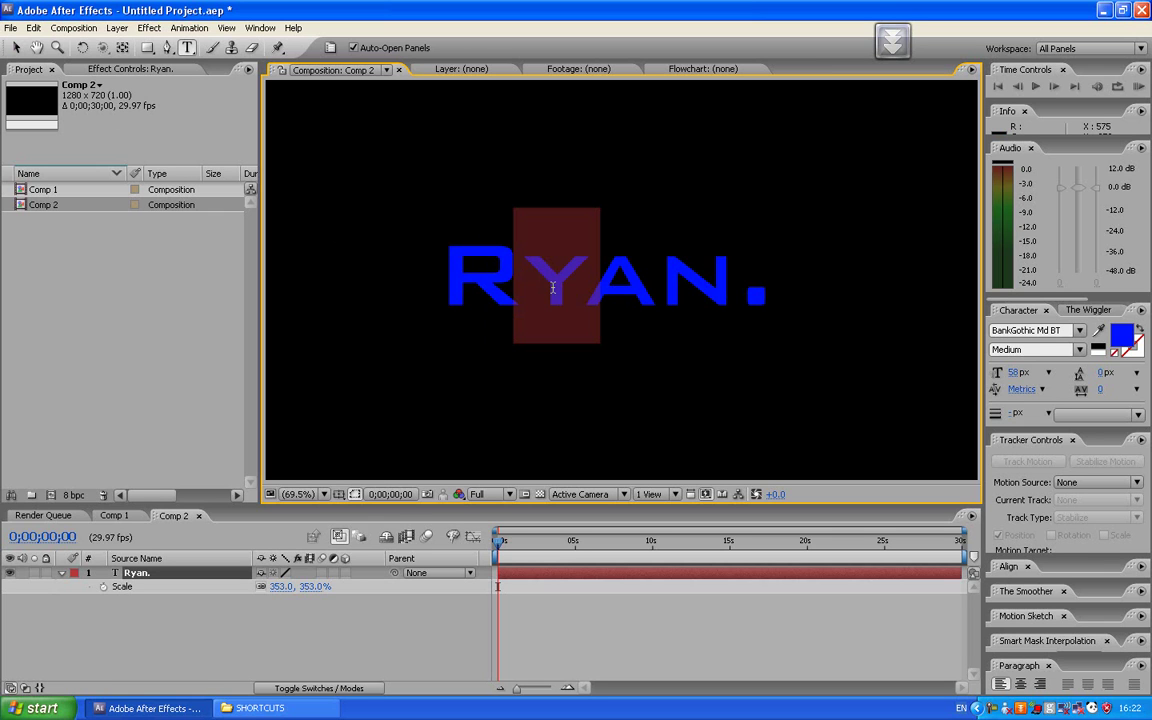
left_click(1122, 336)
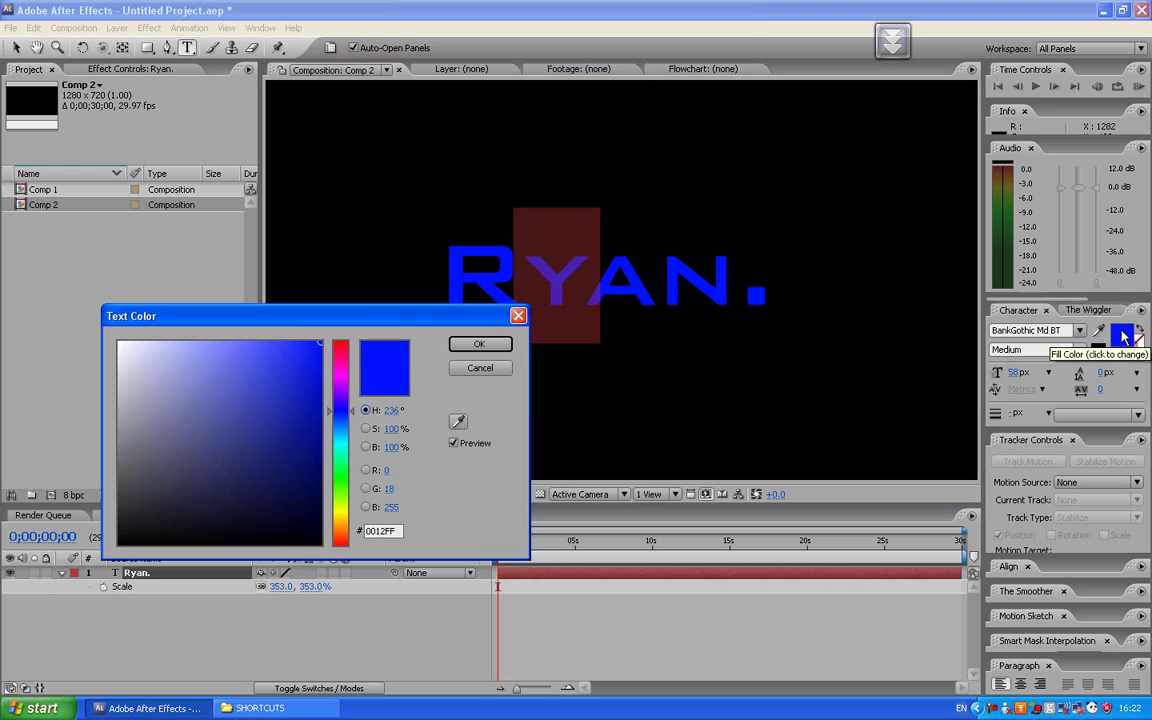
left_click_drag(282, 344, 118, 343)
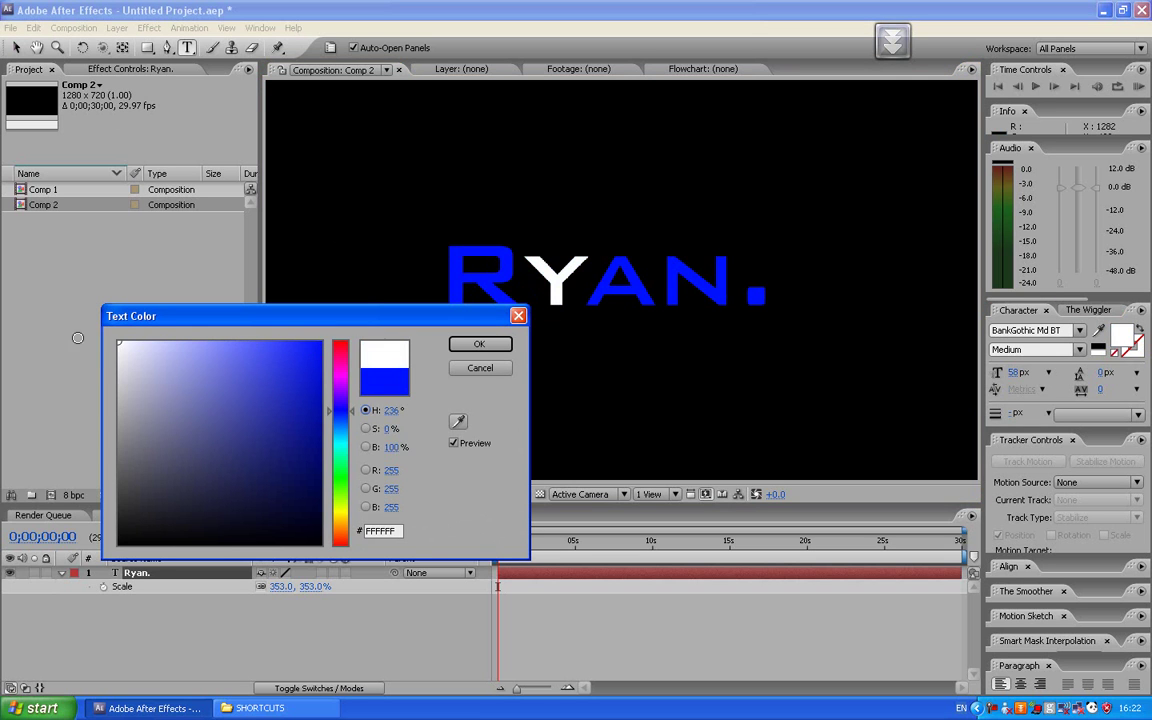
left_click(480, 343)
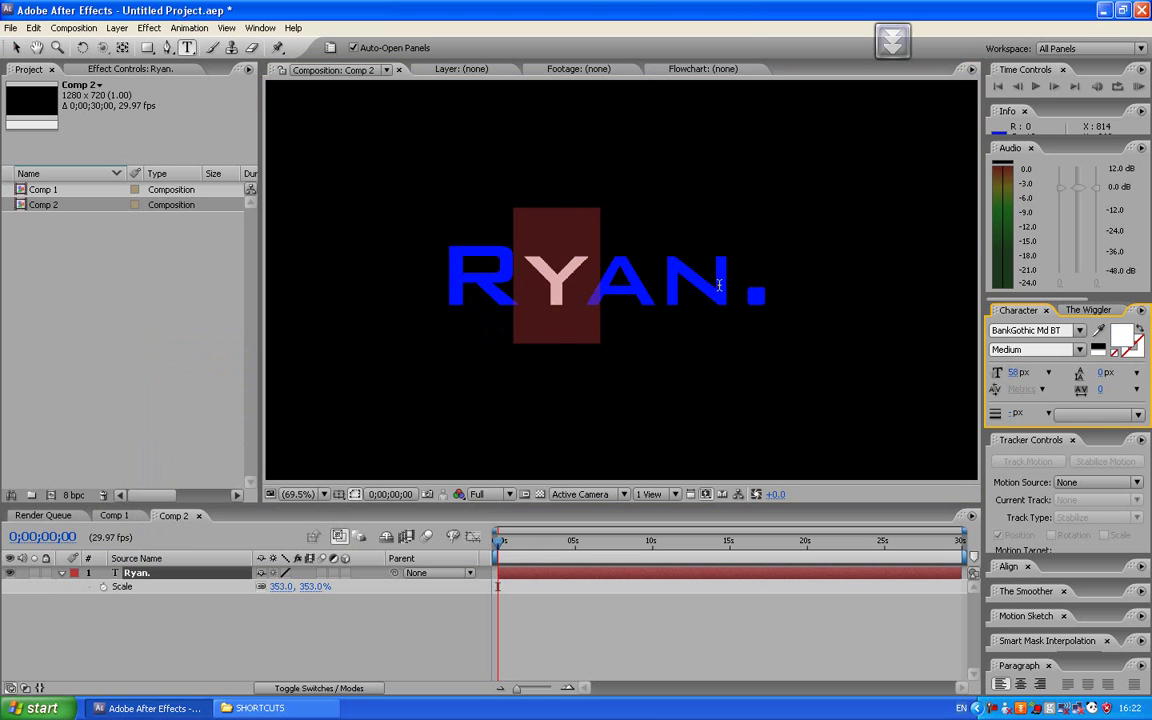
Make the letter N white as well and nudge the title slightly right
left_click_drag(674, 262, 738, 262)
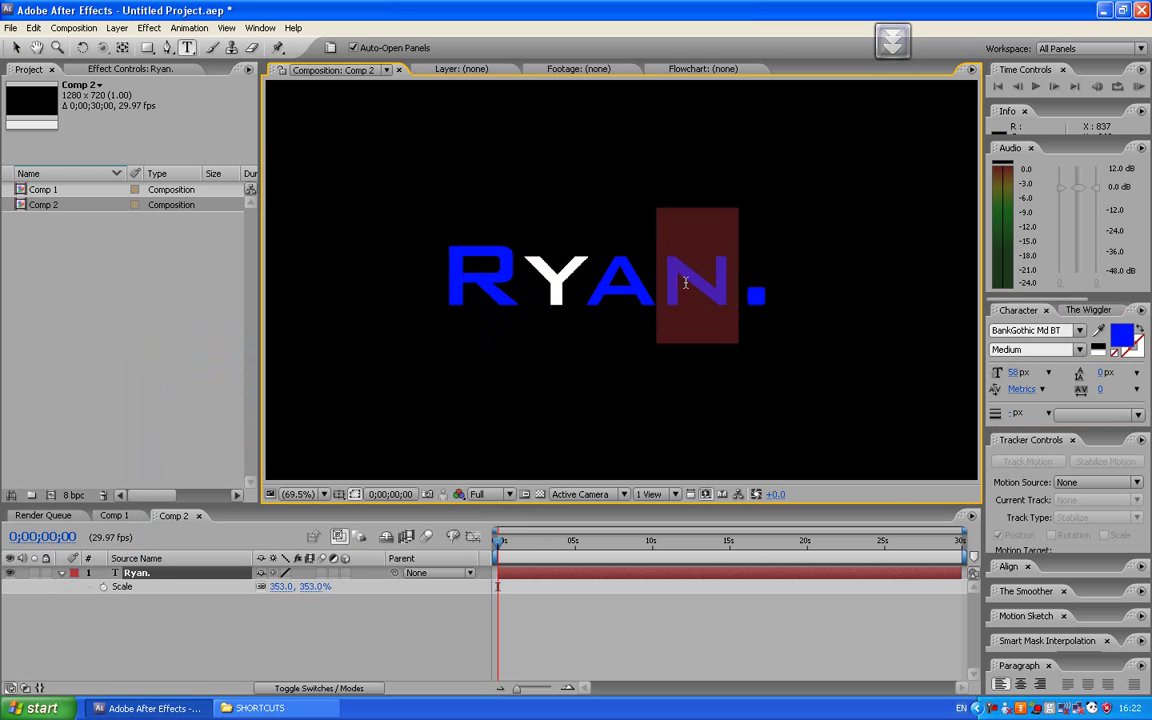
left_click(1121, 339)
left_click_drag(286, 356, 120, 343)
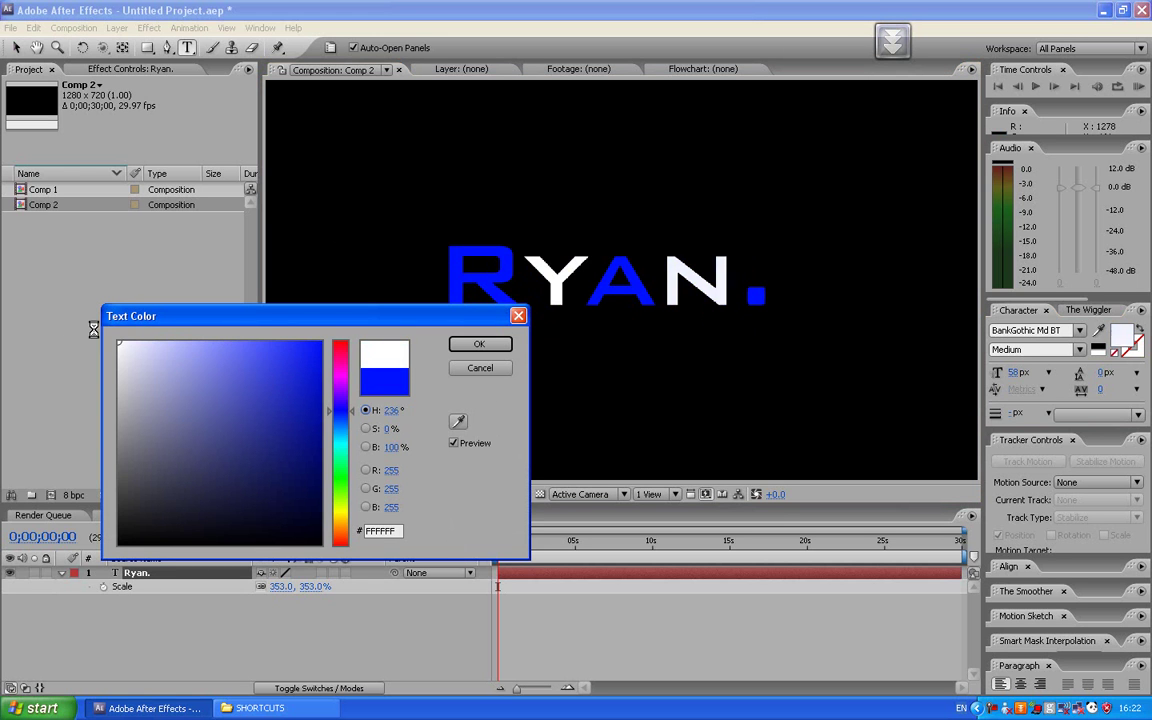
left_click(480, 343)
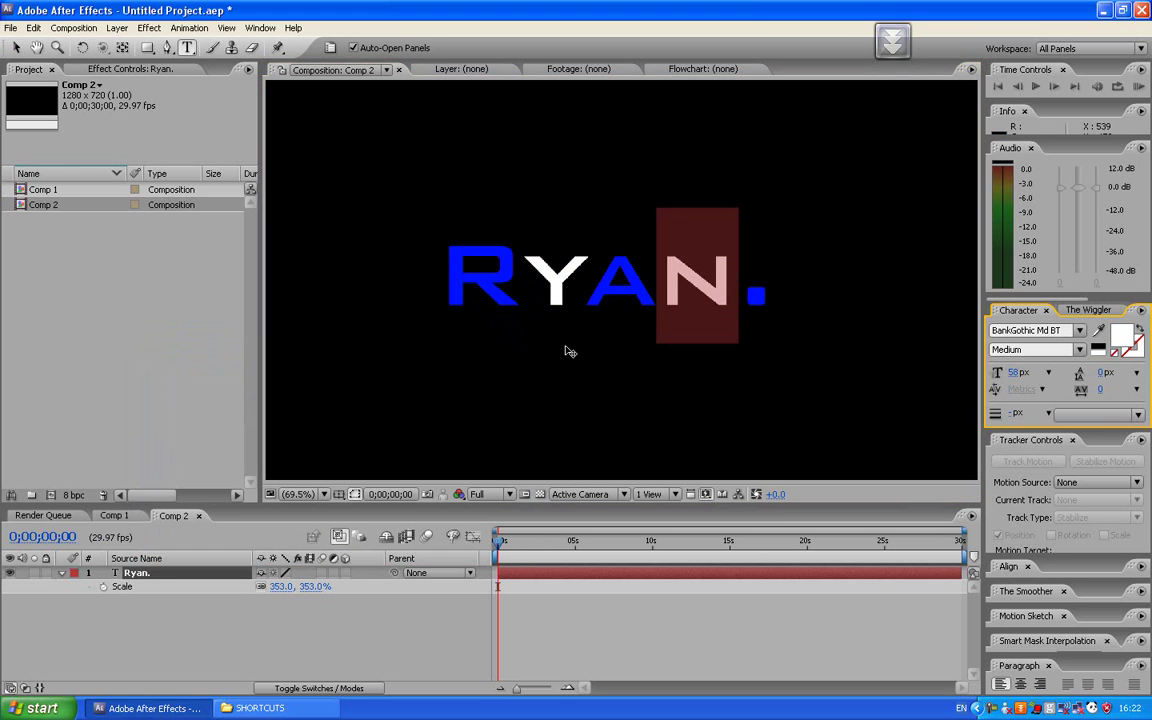
left_click(782, 283)
left_click(16, 48)
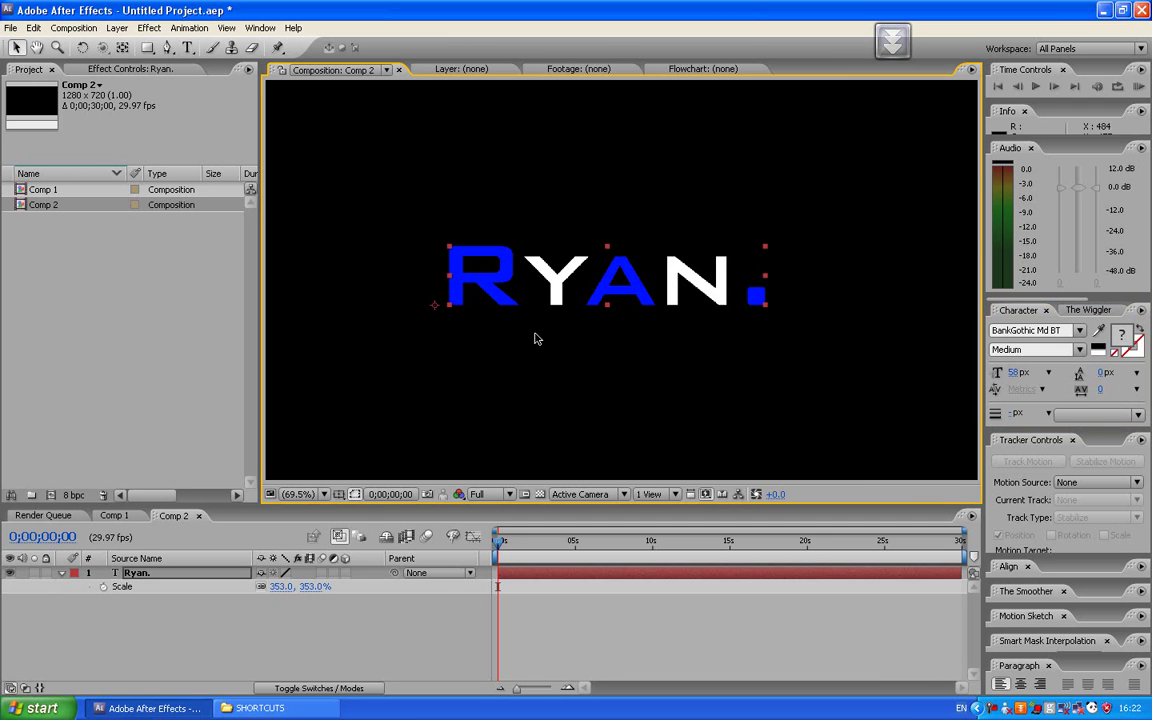
left_click_drag(593, 290, 604, 290)
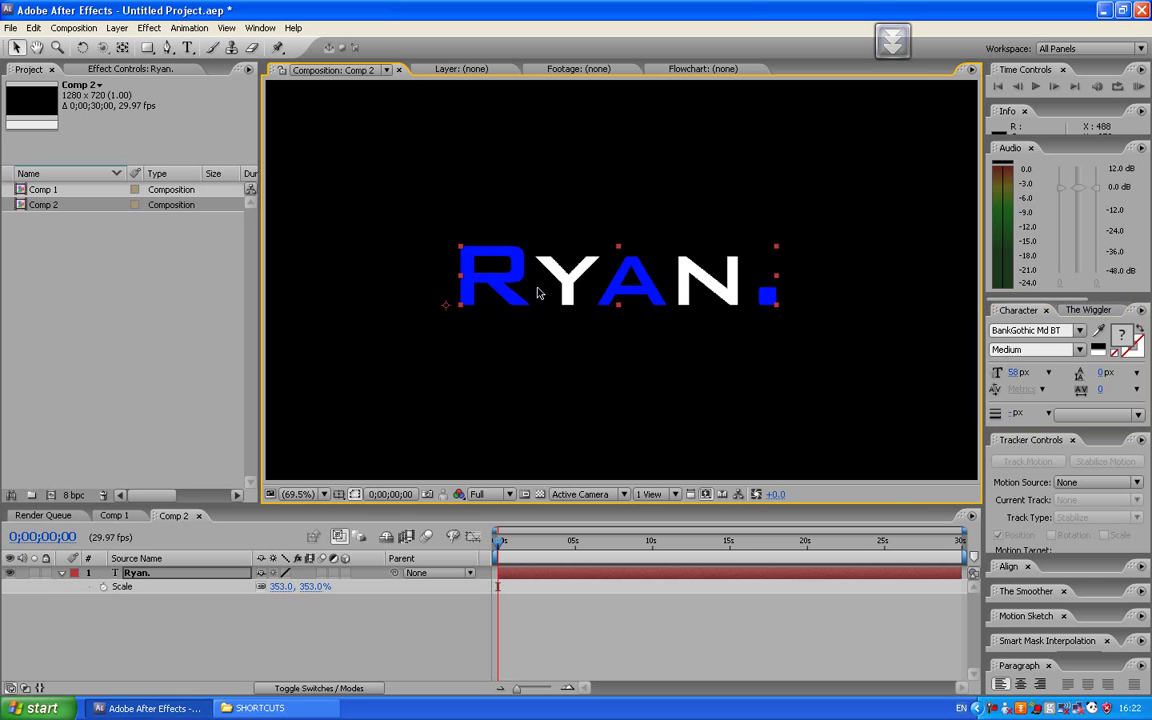
Add a 35mm camera layer, Camera 1, and dismiss the 2D-layer warning
left_click(119, 30)
mouse_move(127, 47)
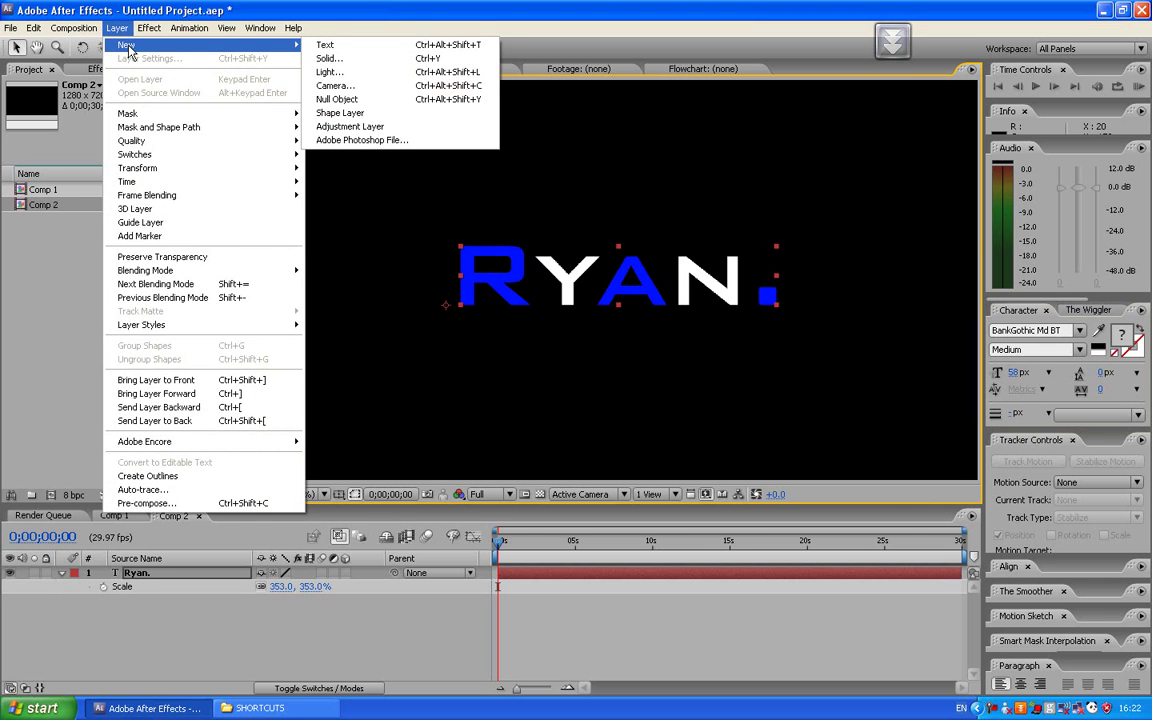
left_click(368, 88)
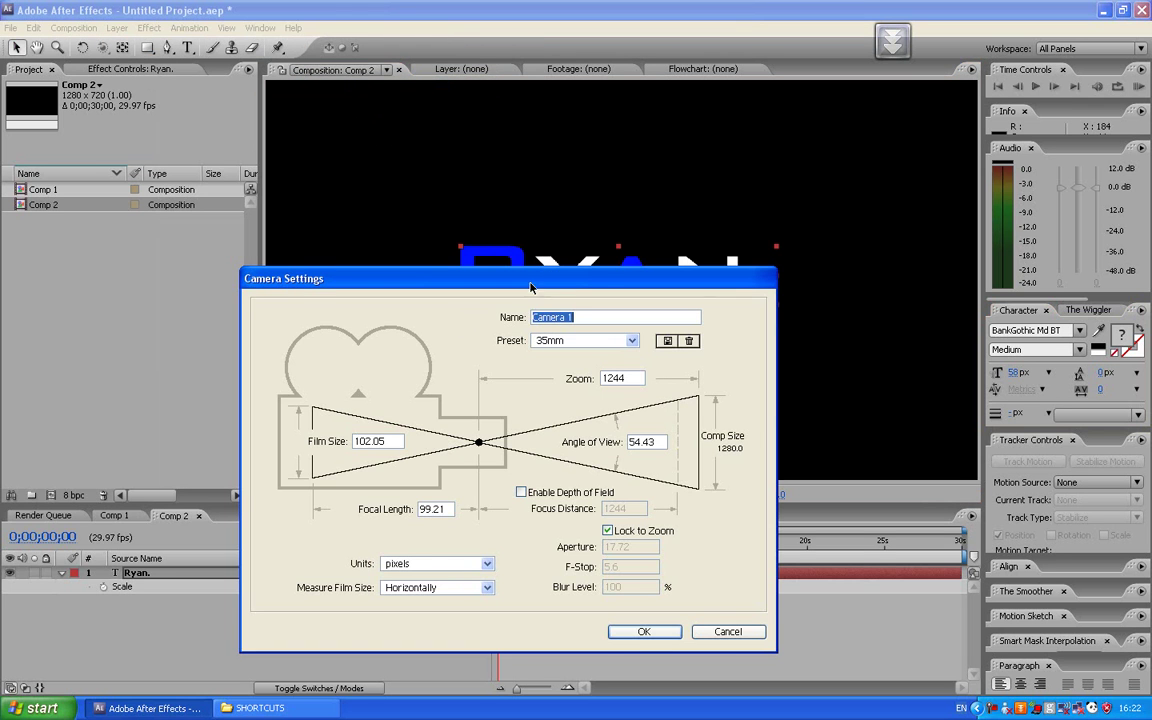
left_click_drag(530, 288, 280, 155)
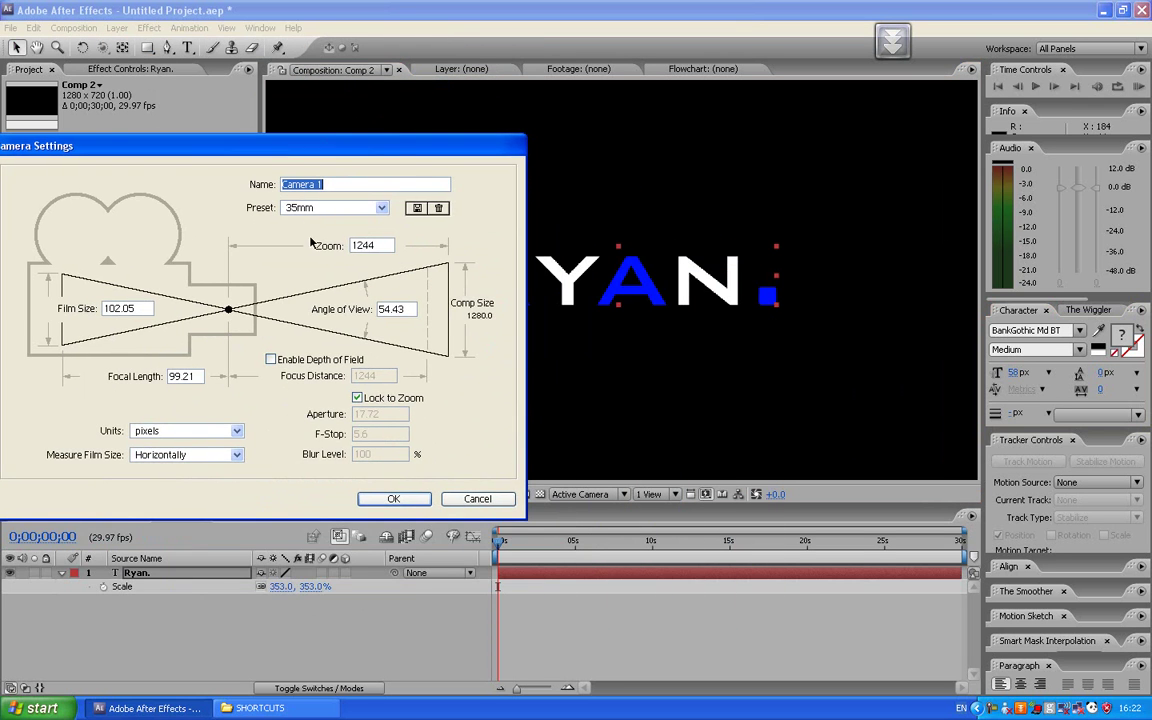
left_click(394, 499)
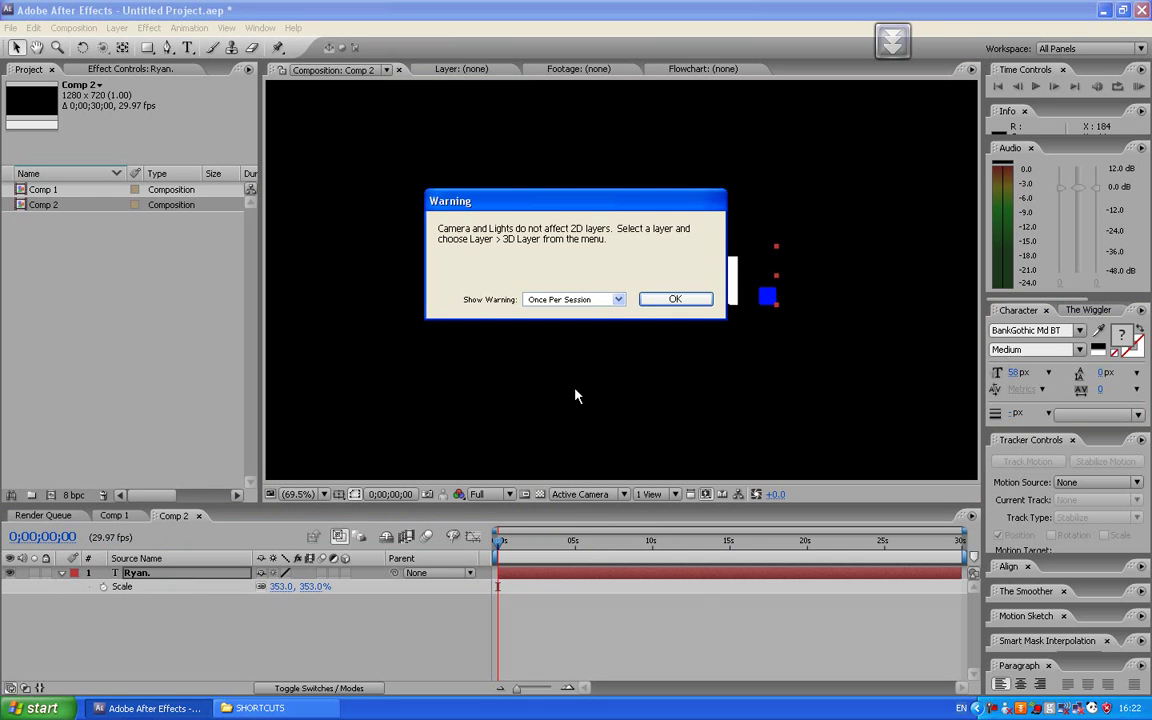
left_click(673, 299)
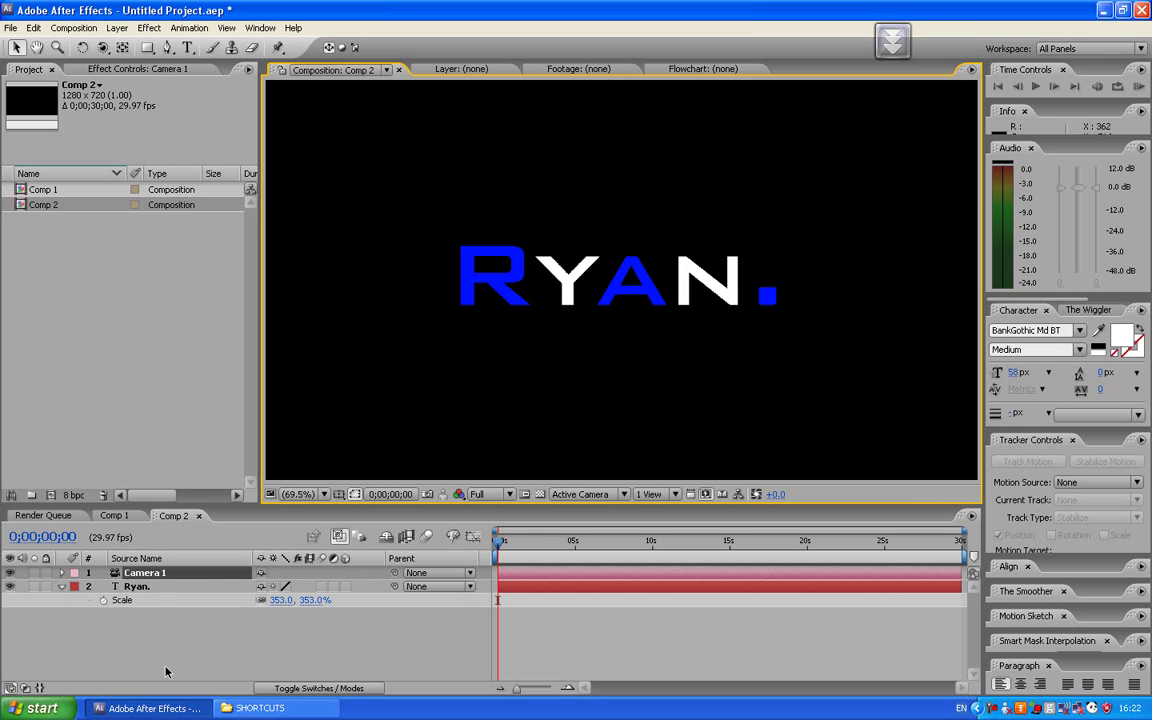
Enable the 3D Layer switch on Ryan. and move the title up slightly
left_click(153, 590)
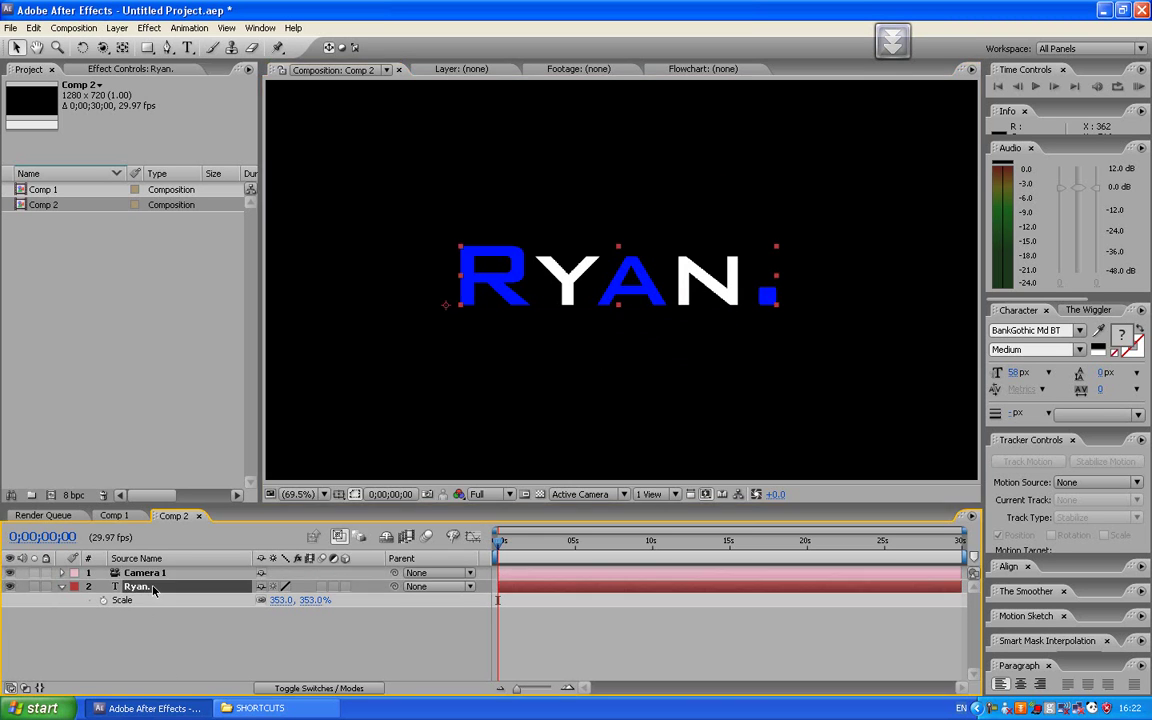
left_click(345, 587)
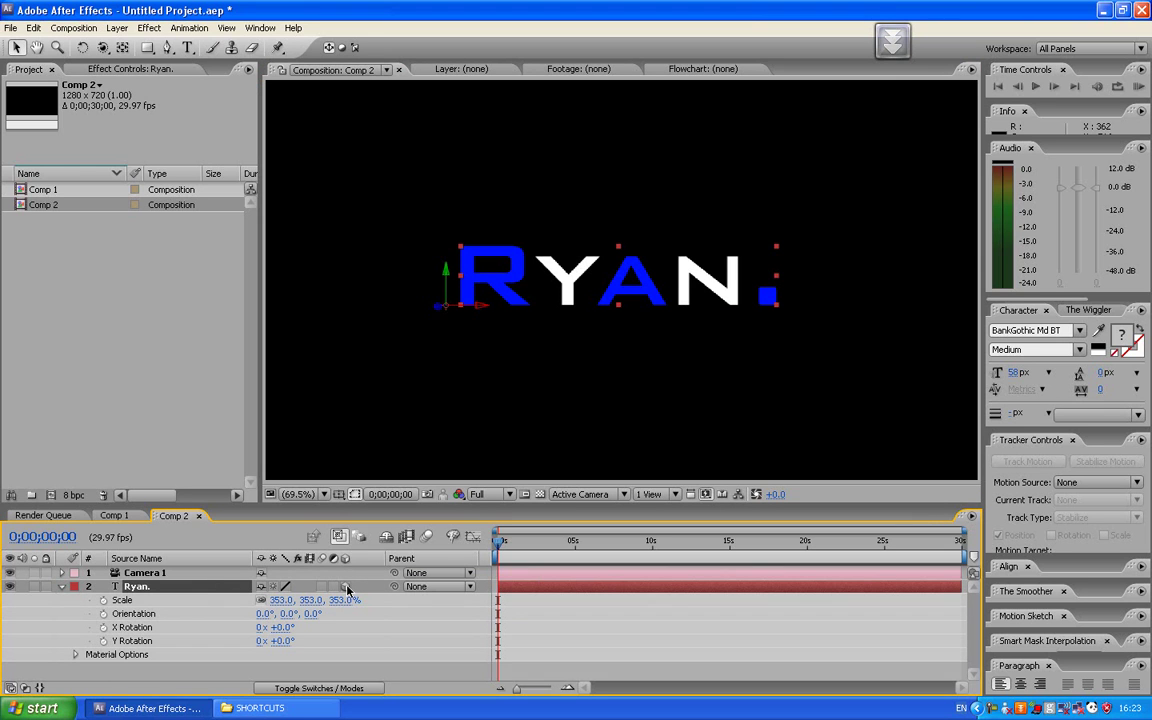
left_click_drag(452, 278, 484, 305)
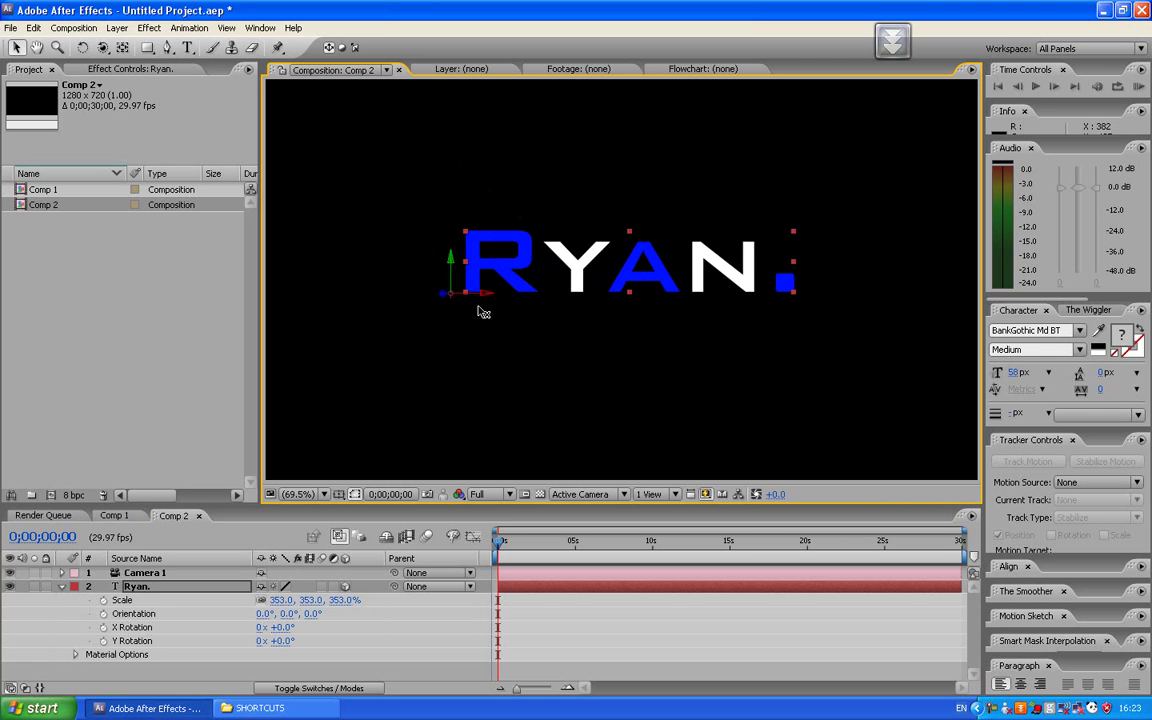
Keyframe Camera 1's Position (640, 360, -1244.4) at 0 s, then move to about 5 s
left_click(157, 575)
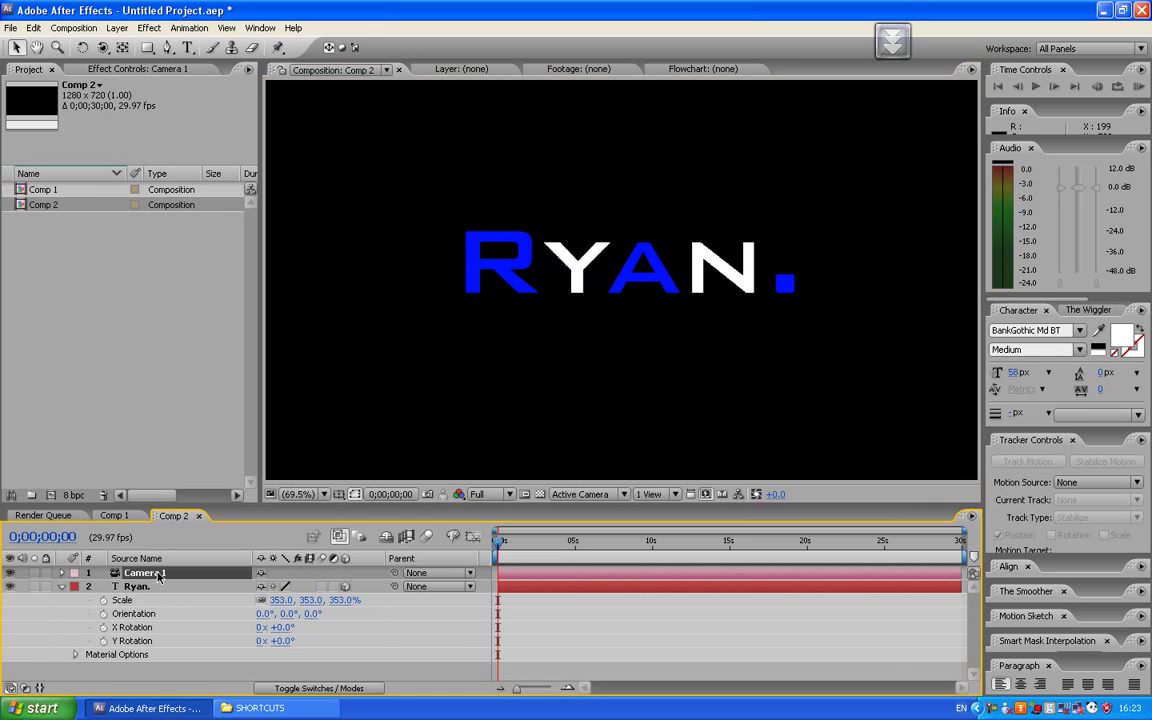
key("p")
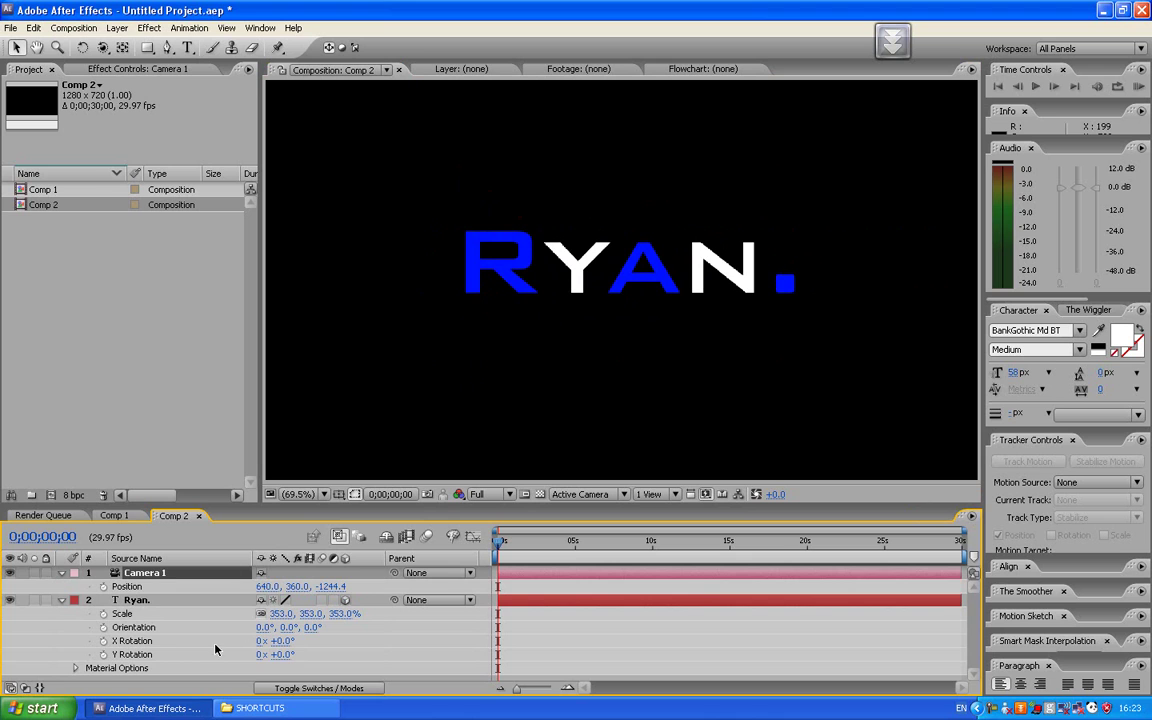
left_click(103, 587)
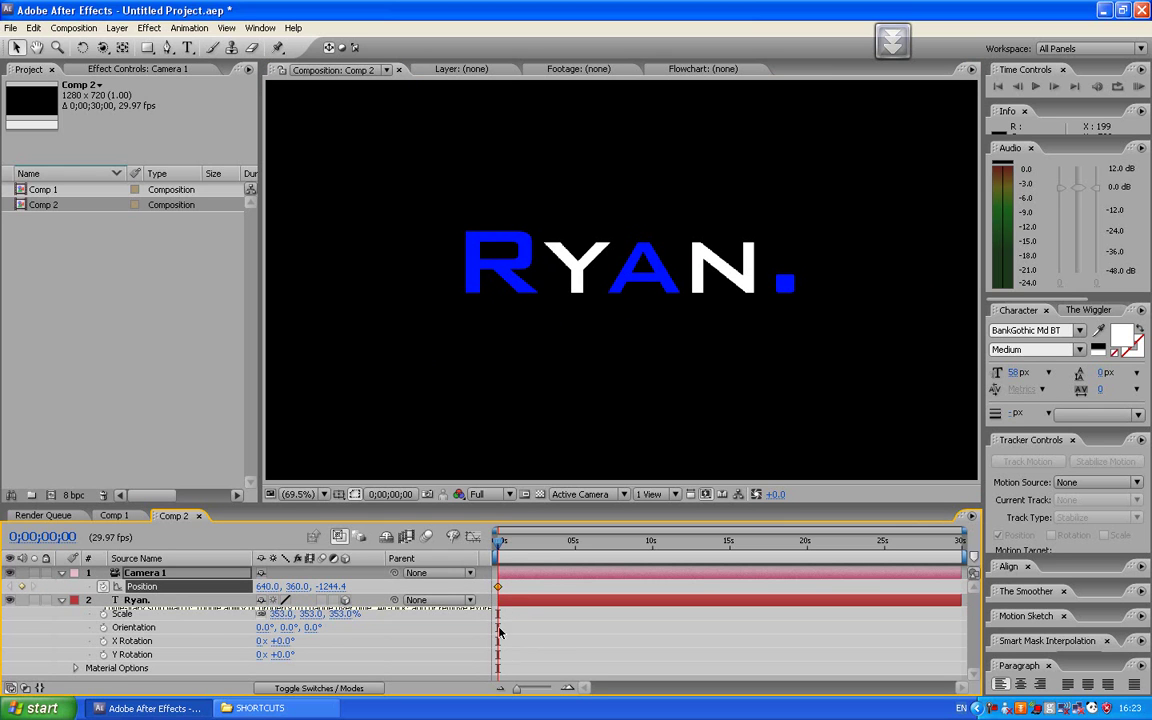
left_click_drag(499, 545, 577, 560)
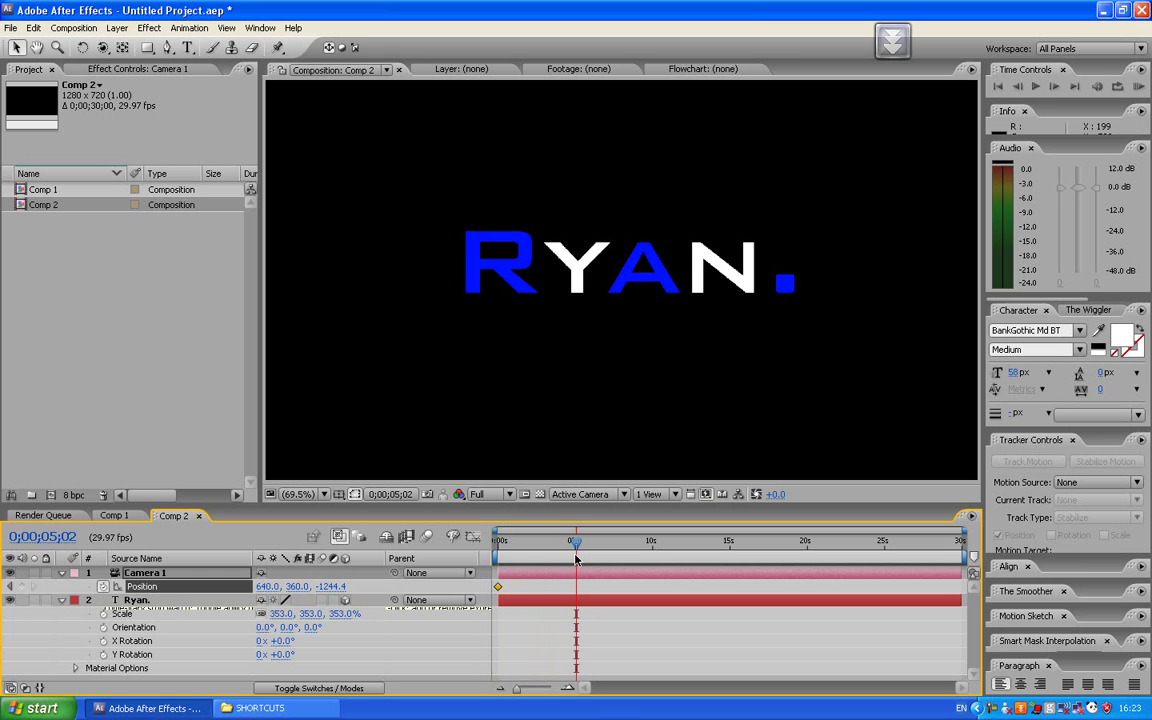
Orbit Camera 1 to keyframe positions at about 5, 10 and 15 s, ending facing Ryan
left_click(103, 50)
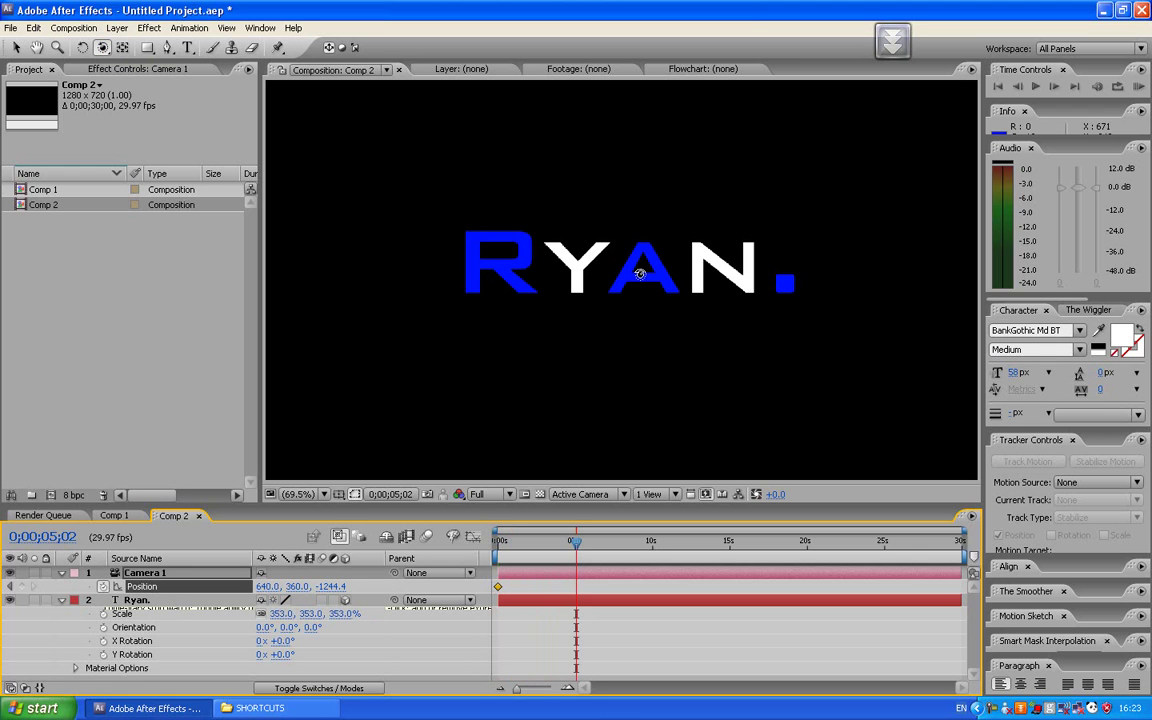
left_click_drag(700, 248, 520, 276)
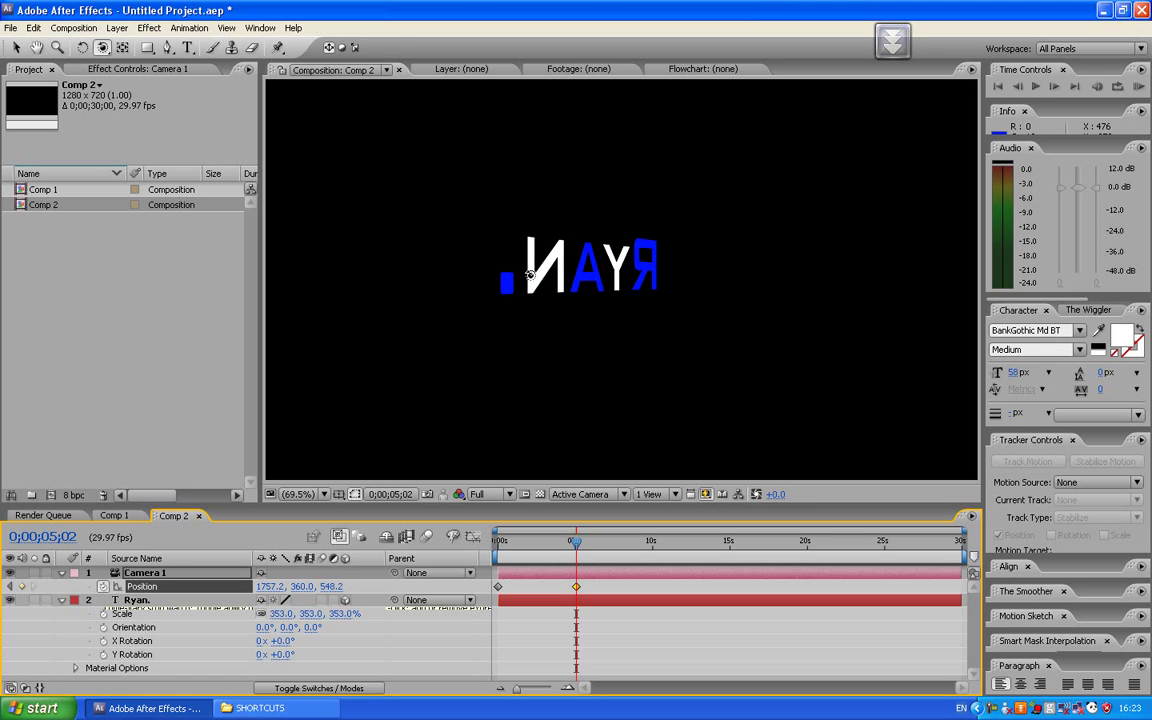
key("space")
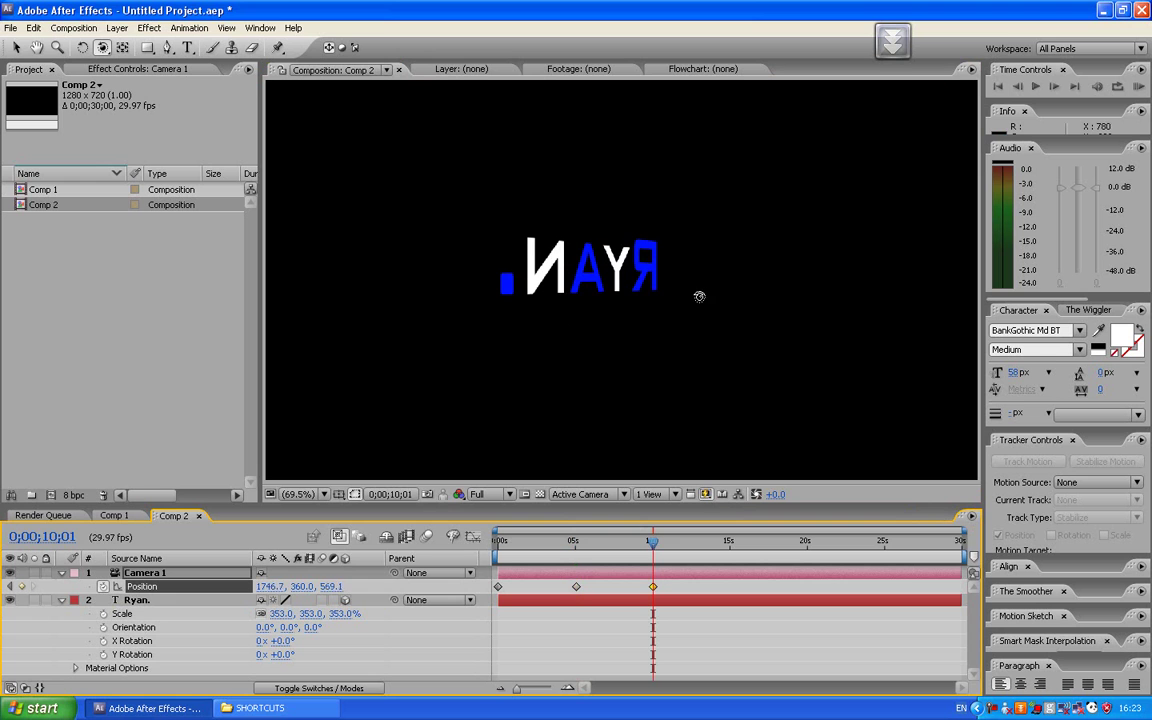
left_click_drag(697, 296, 362, 297)
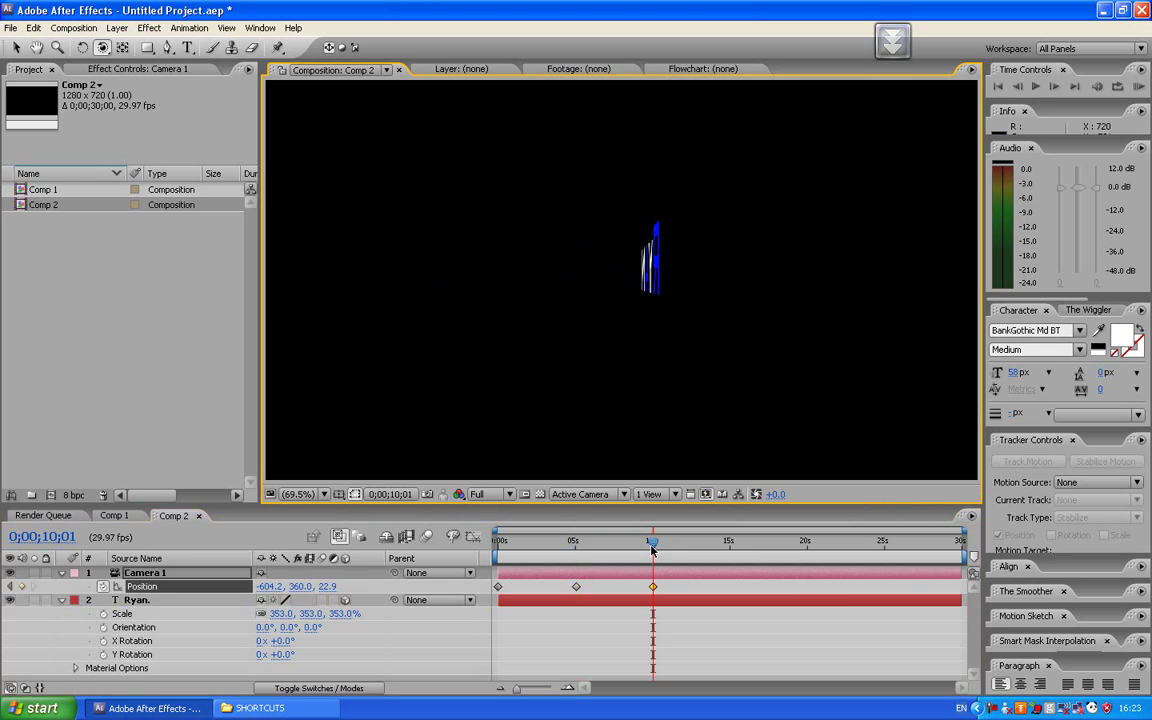
left_click_drag(652, 548, 728, 548)
left_click_drag(738, 338, 603, 367)
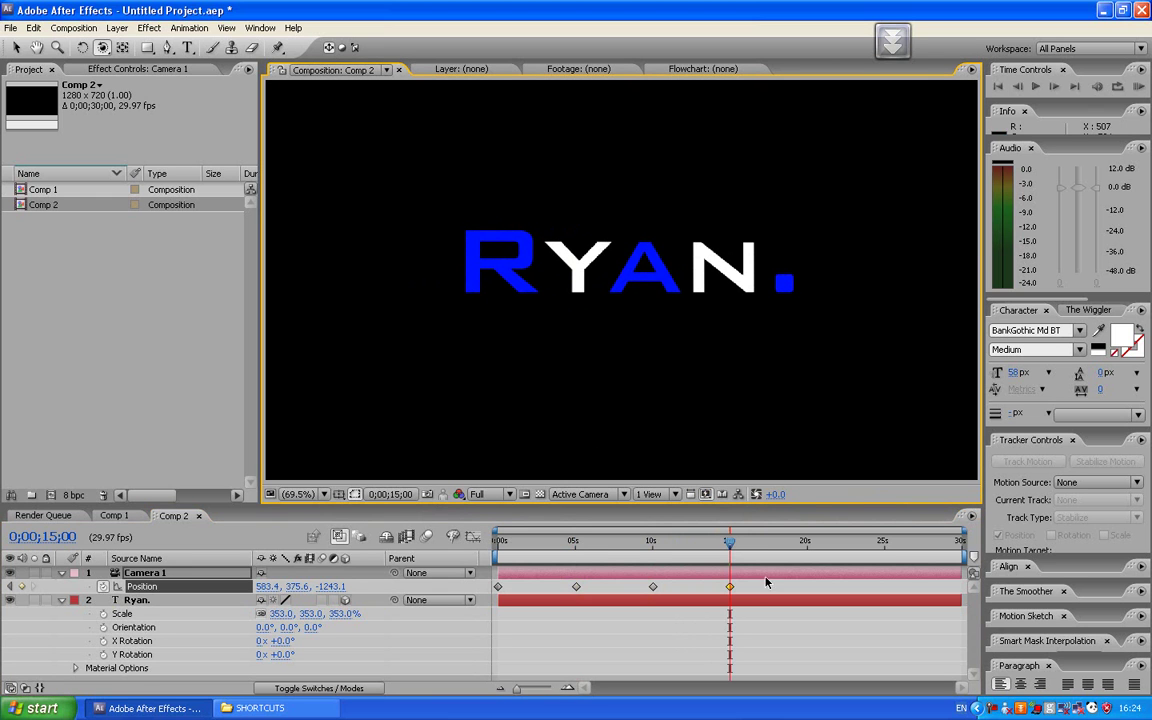
left_click_drag(730, 550, 493, 555)
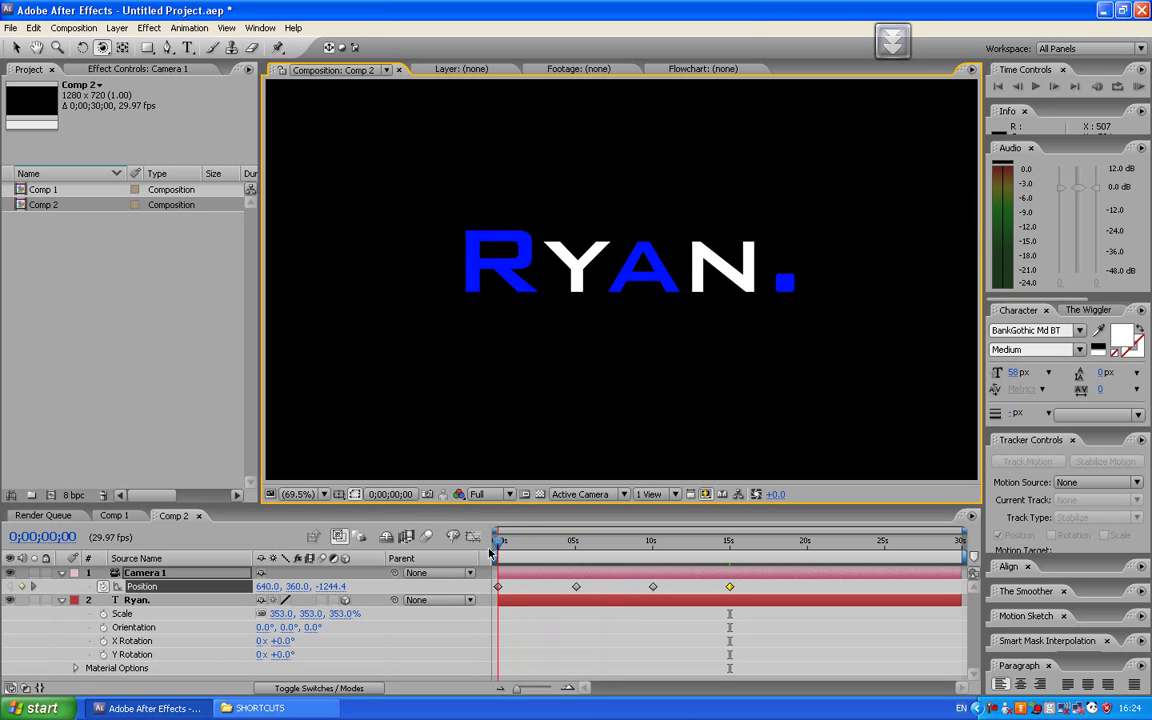
left_click(113, 515)
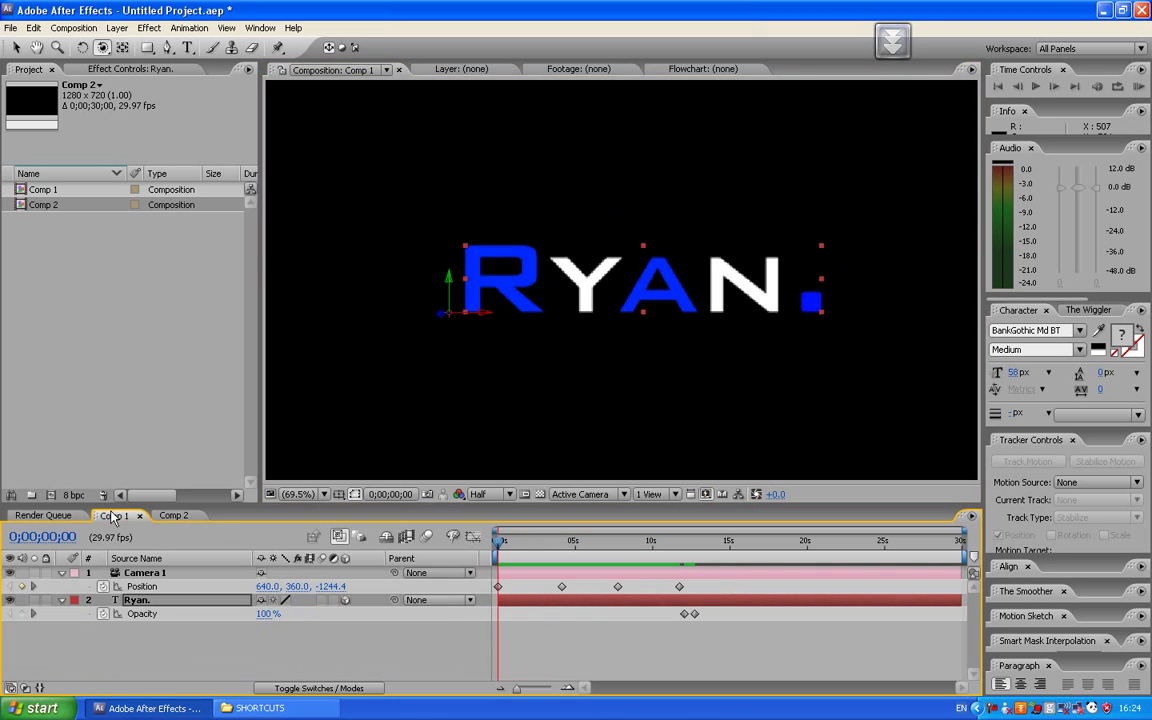
mouse_move(495, 547)
left_mouse_down()
mouse_move(698, 555)
mouse_move(492, 555)
left_mouse_up()
left_click(170, 516)
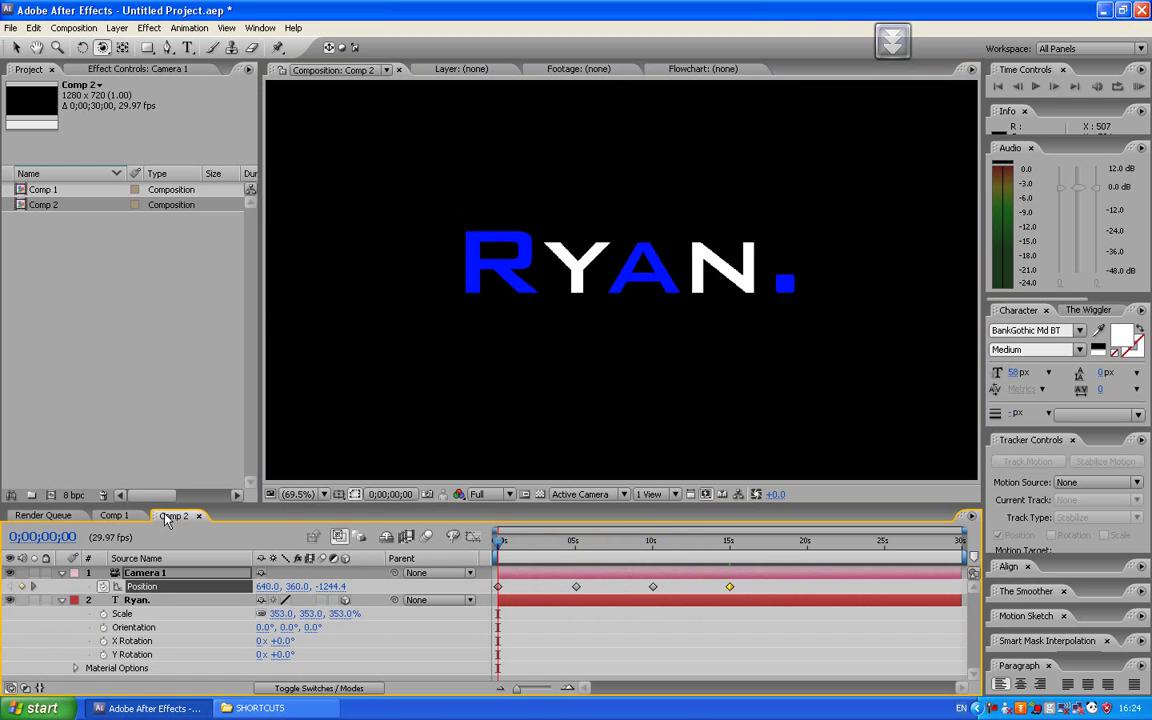
left_click(162, 603)
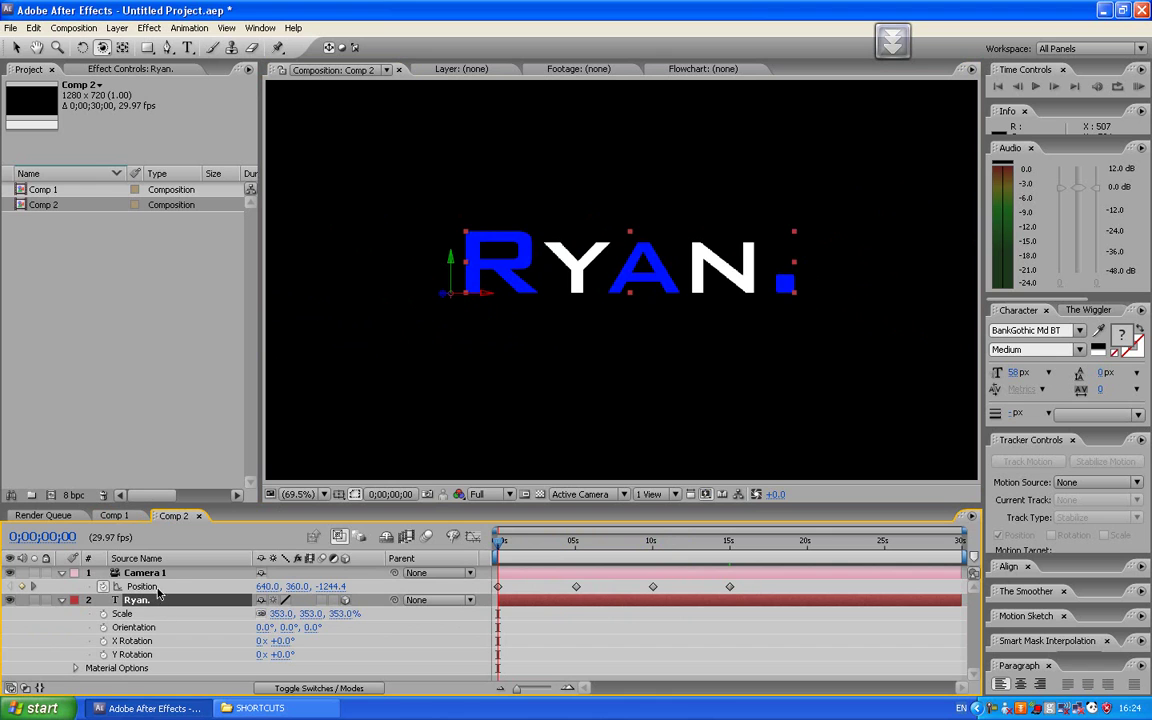
Keyframe text Opacity from 100% at 15 s to 0% near 16 s; set preview resolution to Half
key("t")
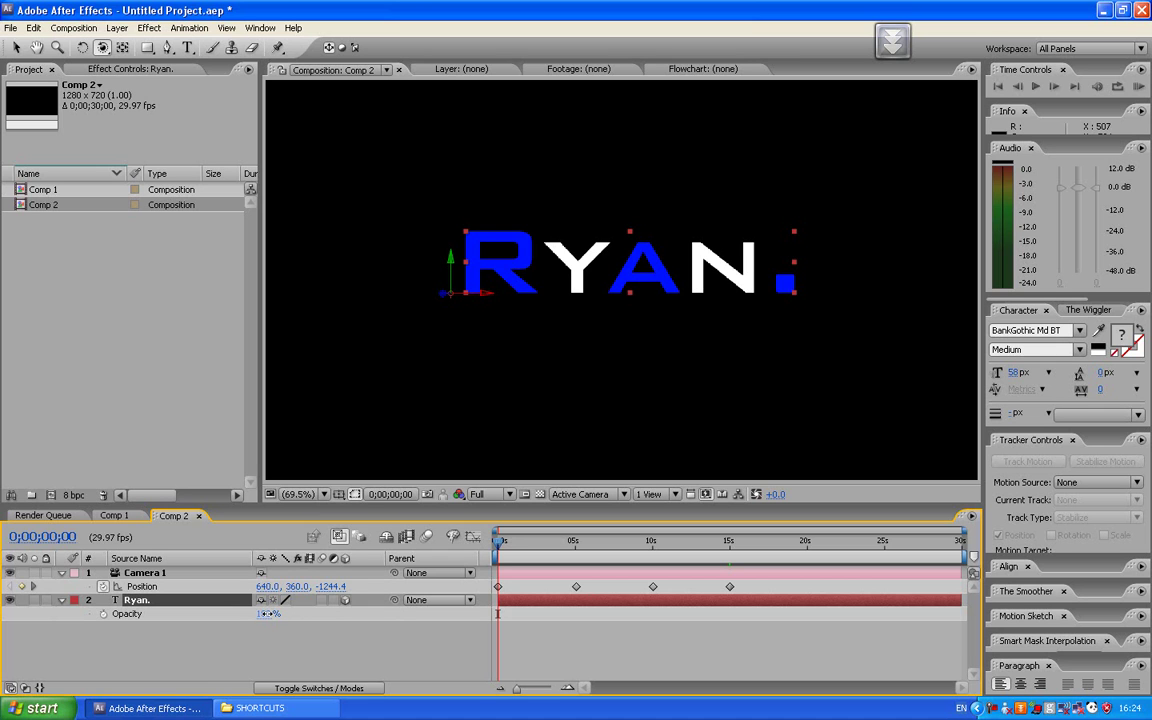
left_click_drag(267, 614, 550, 630)
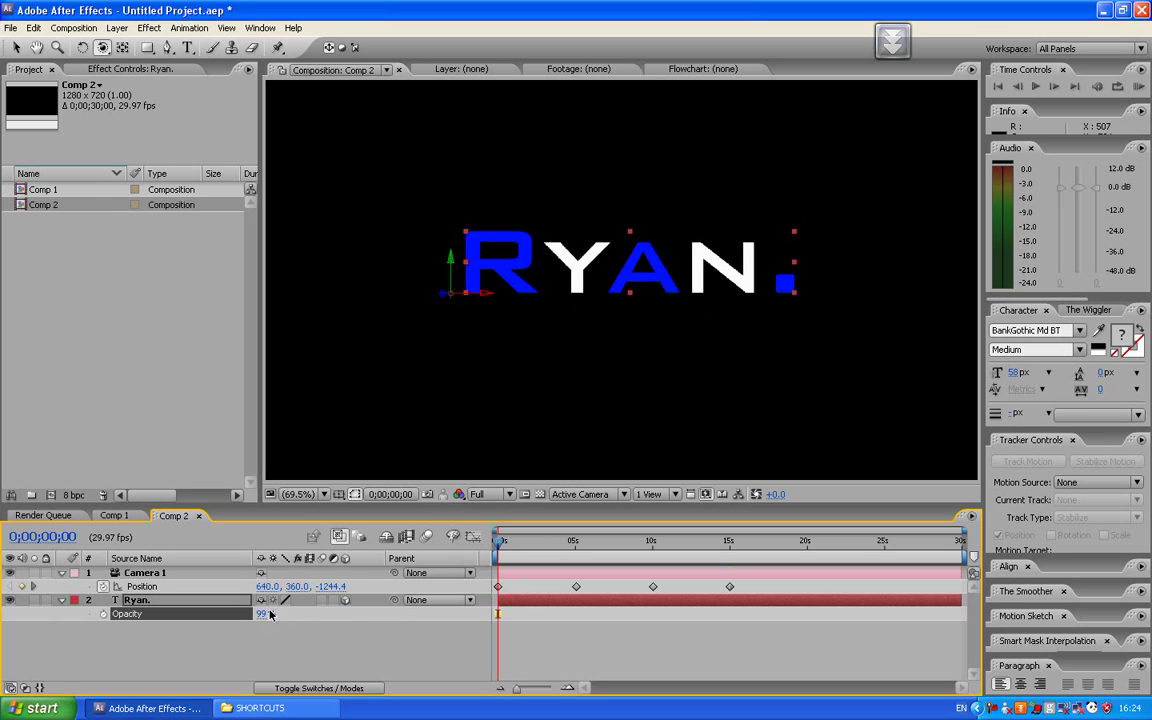
left_click_drag(270, 615, 497, 556)
mouse_move(505, 557)
left_mouse_down()
mouse_move(571, 545)
mouse_move(729, 557)
left_mouse_up()
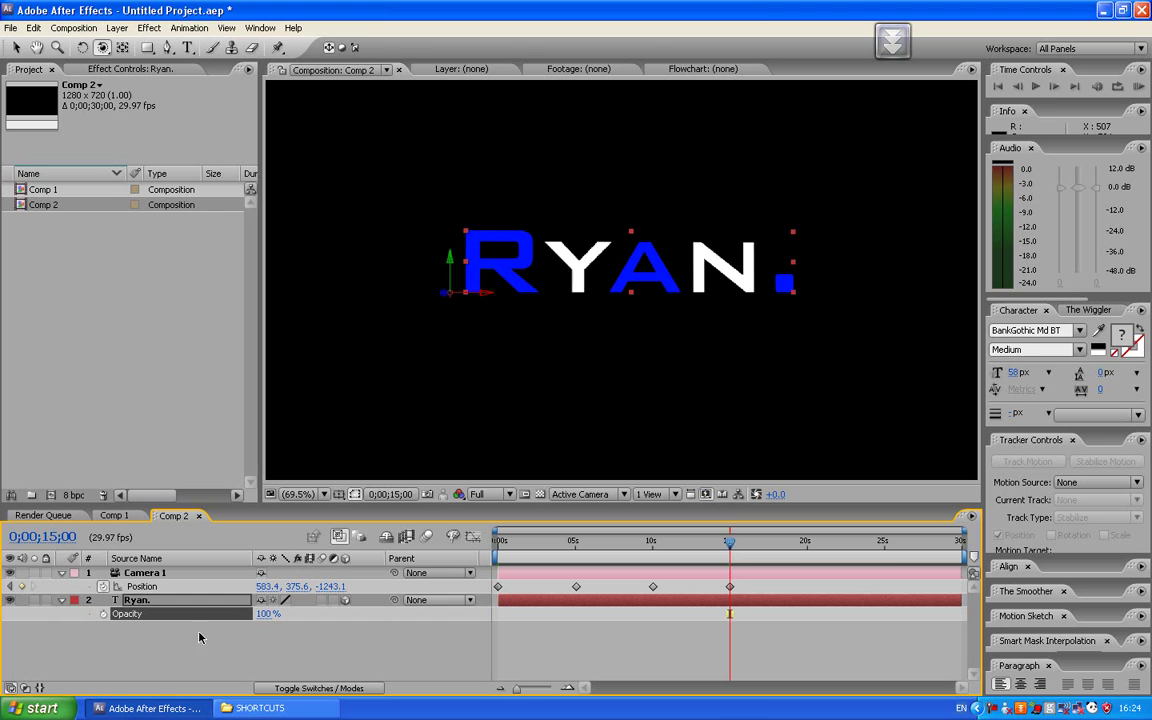
left_click(104, 614)
left_click_drag(730, 545, 746, 545)
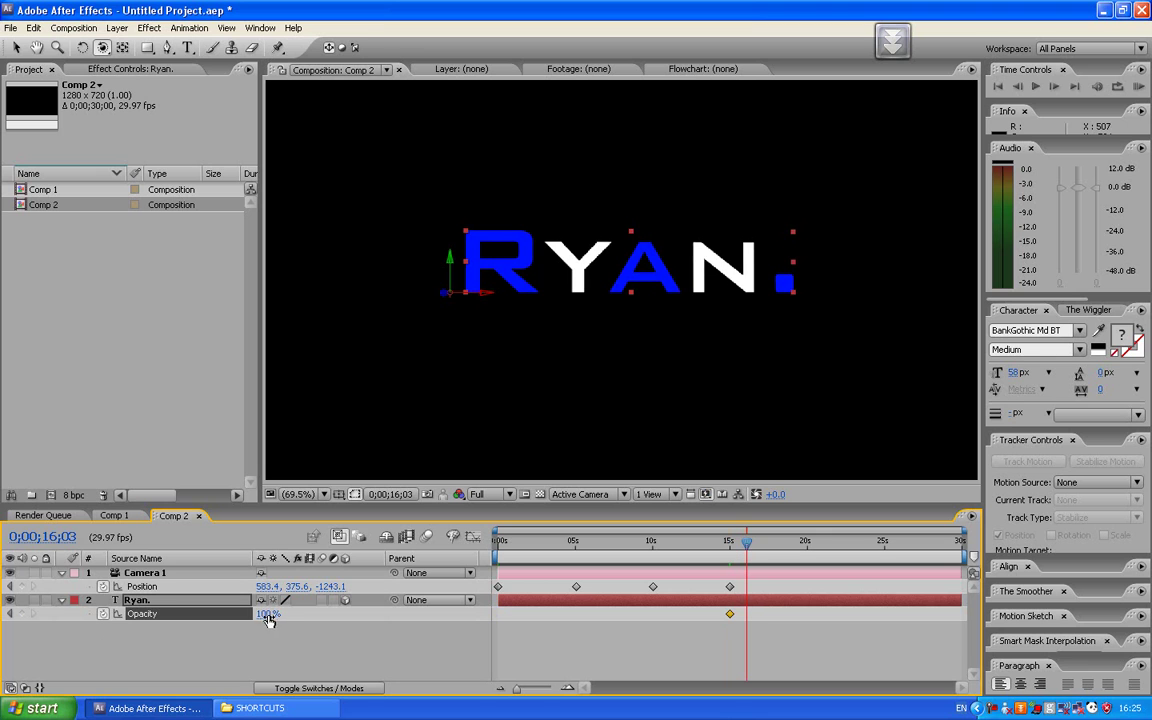
left_click_drag(268, 613, 166, 617)
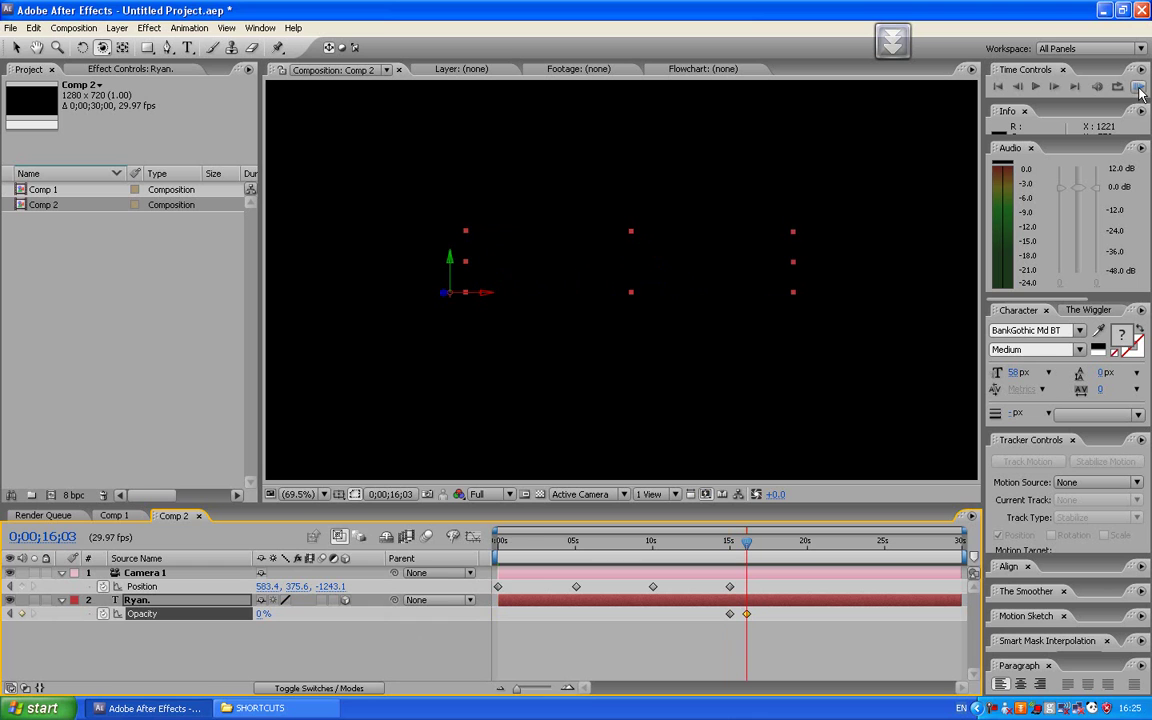
left_click(490, 494)
left_click(495, 524)
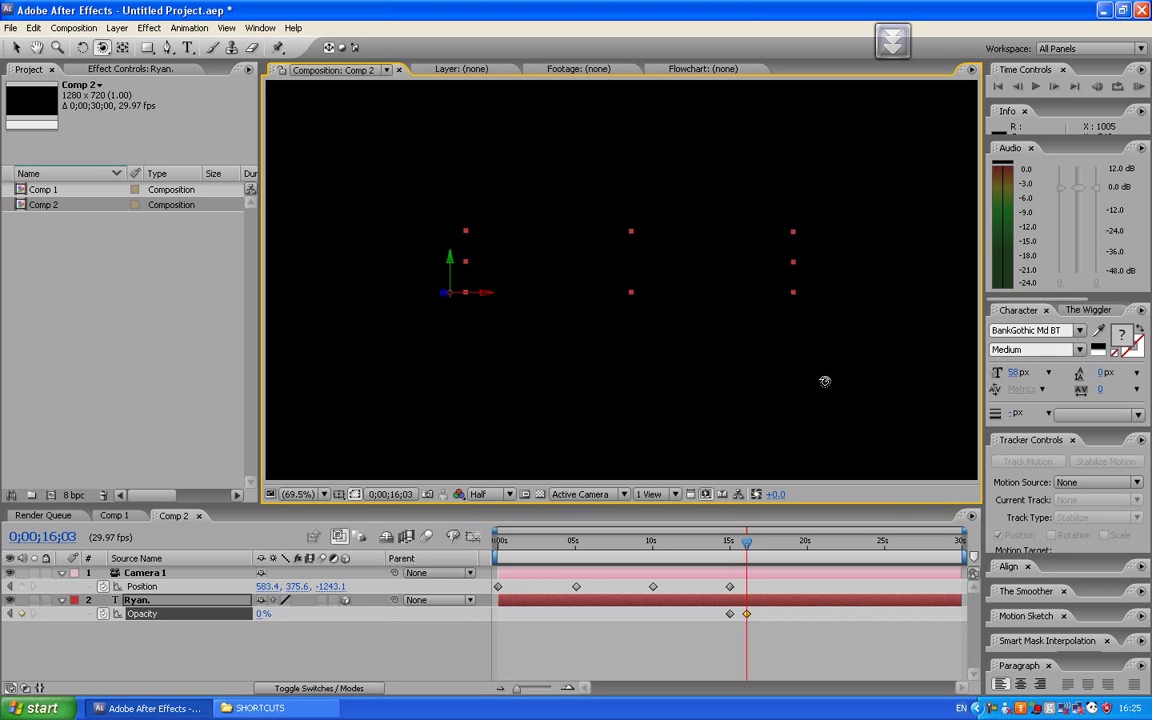
left_click(1137, 86)
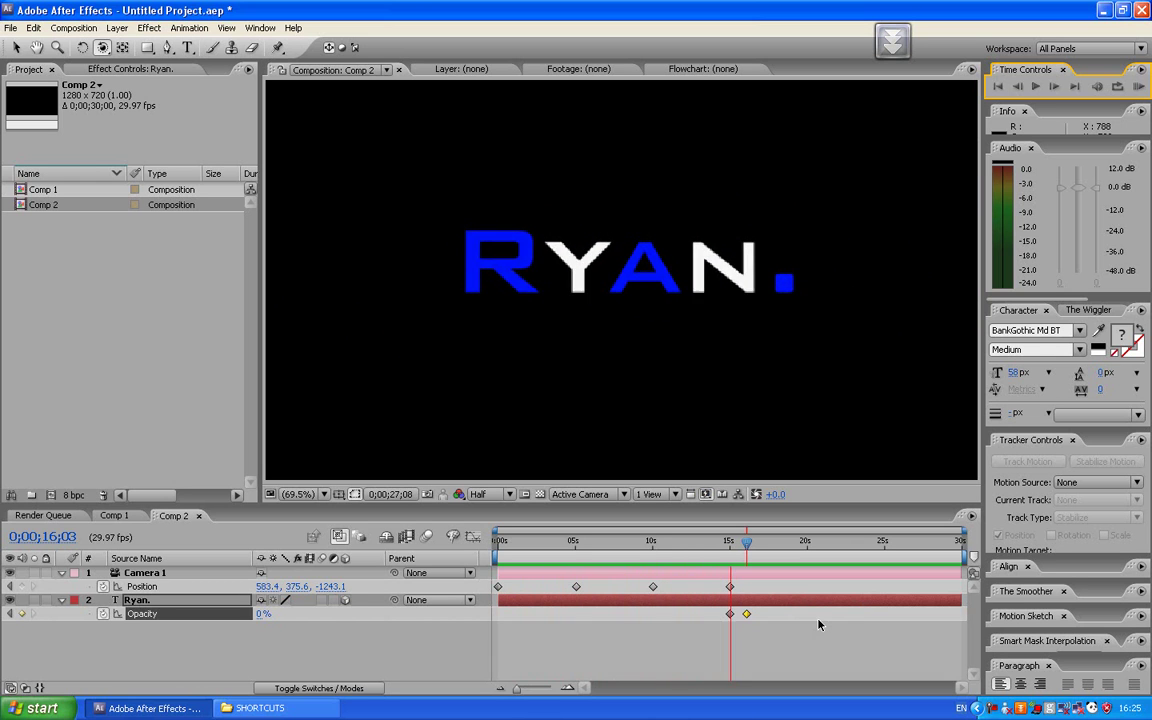
left_click(846, 376)
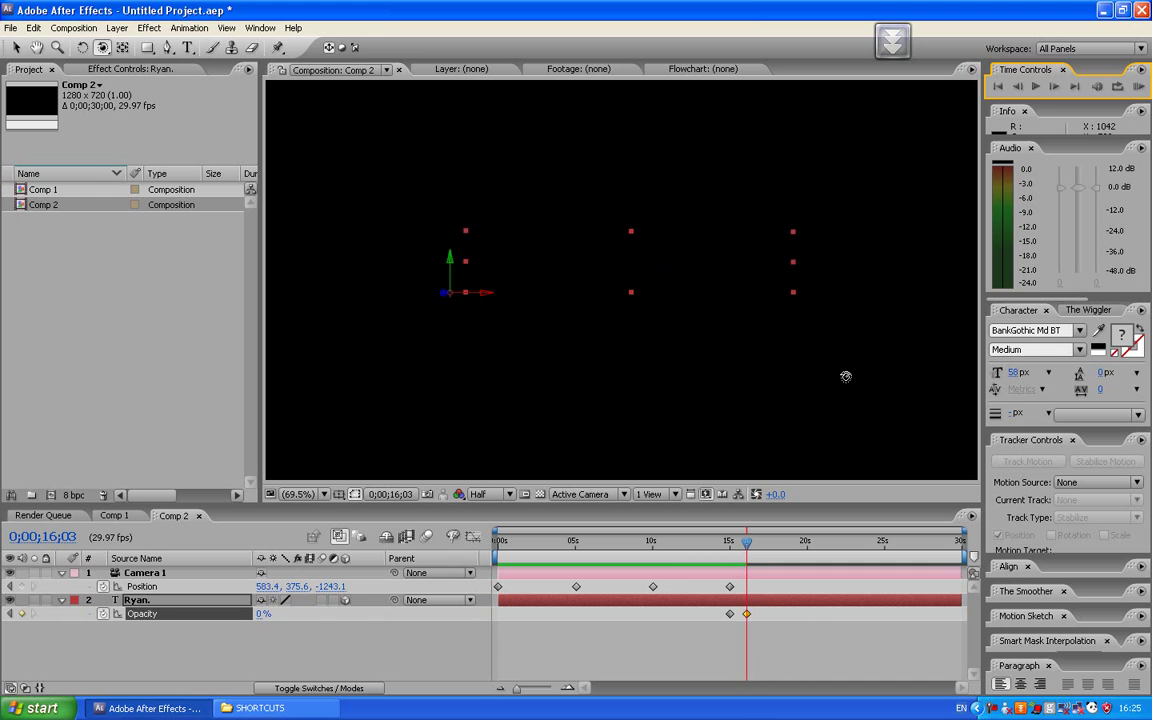
left_click_drag(762, 540, 510, 572)
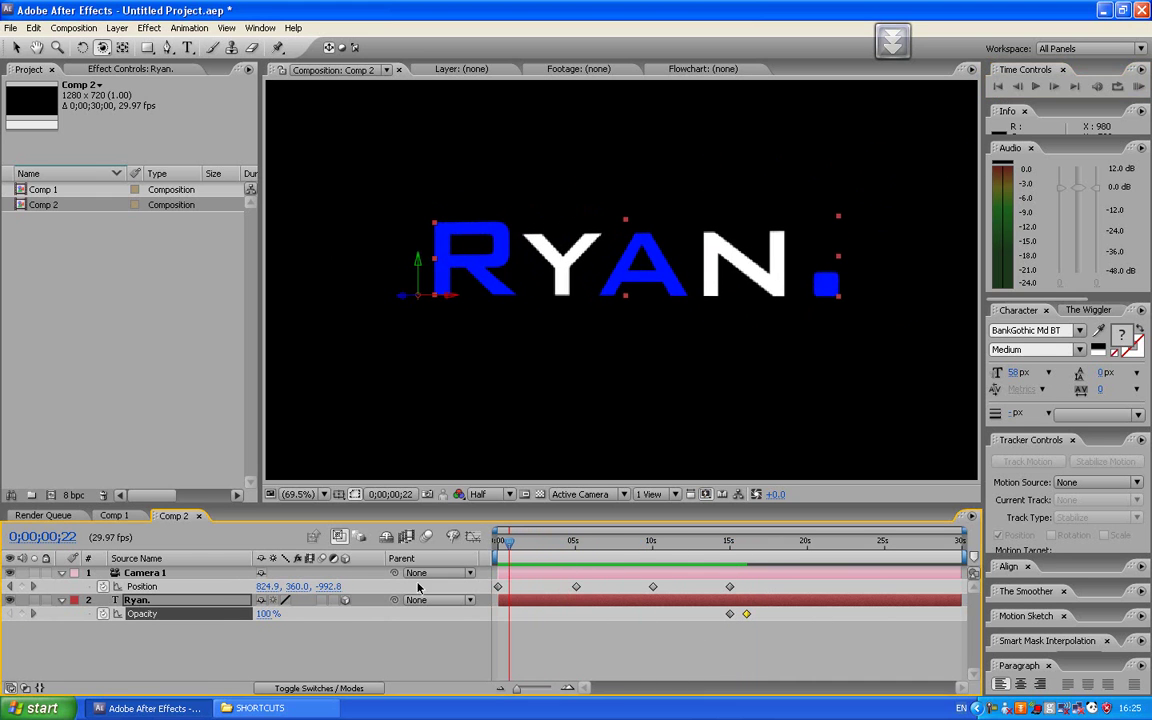
Apply the Stylize > Glow effect to the Ryan. layer, setting Glow Radius to 50 and adjusting the threshold
left_click(228, 600)
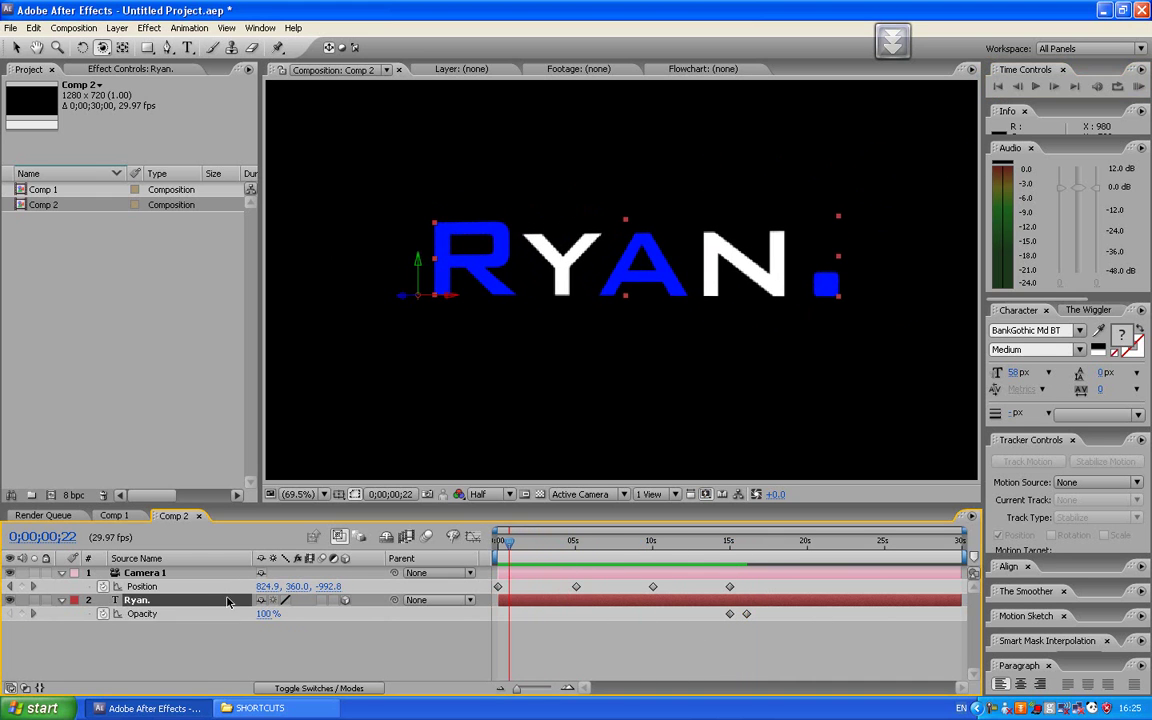
left_click(151, 32)
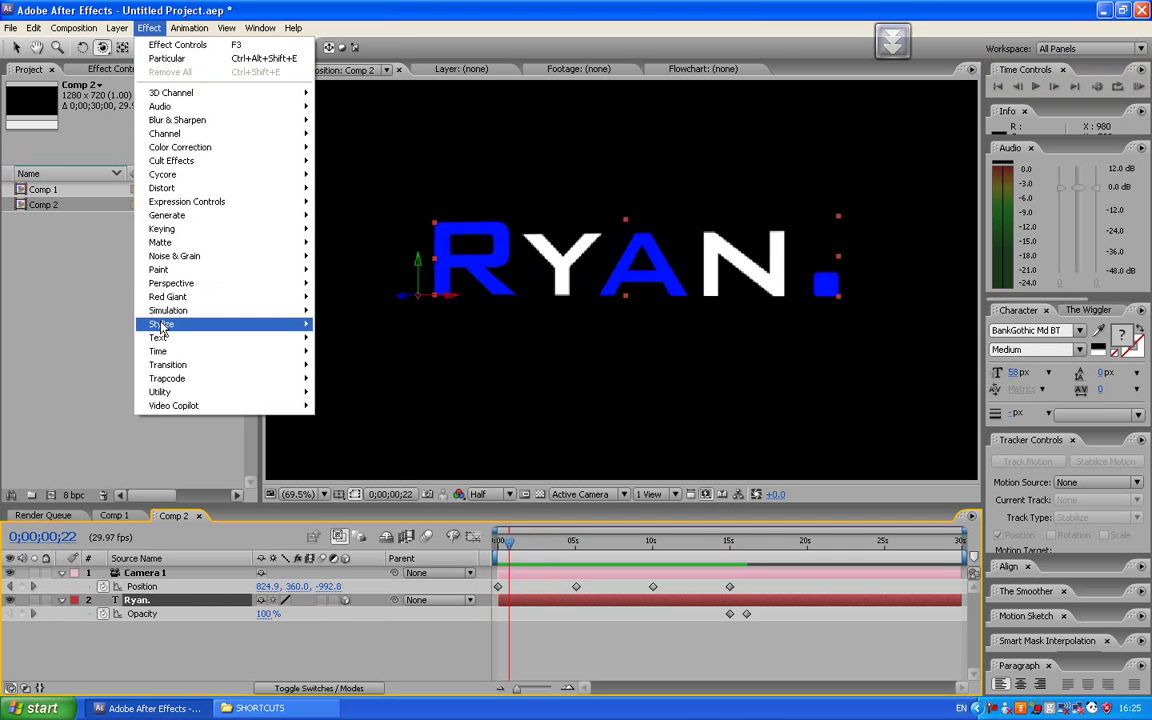
mouse_move(162, 328)
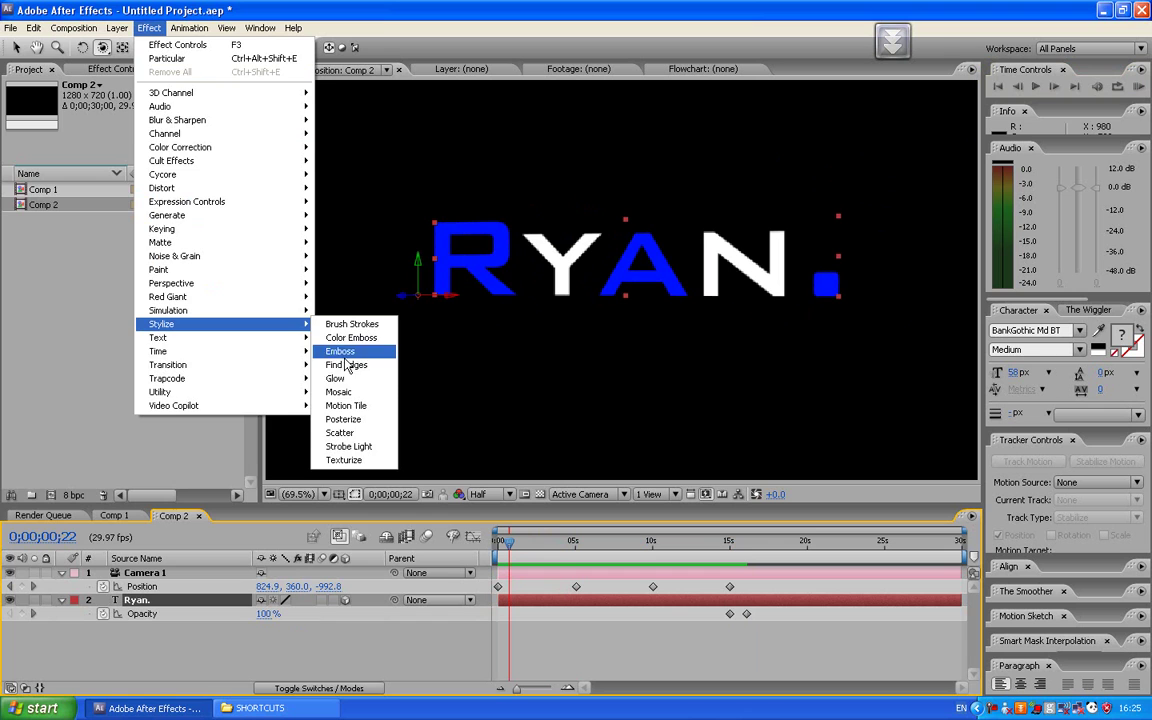
left_click(336, 379)
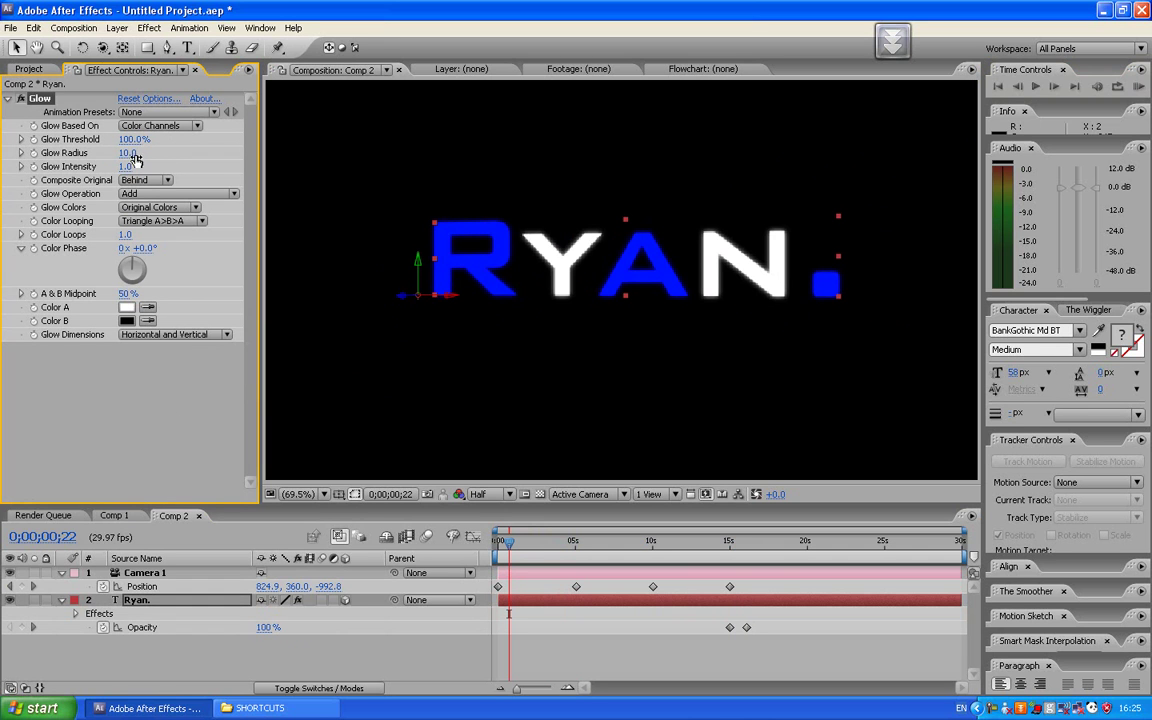
left_click_drag(128, 152, 148, 153)
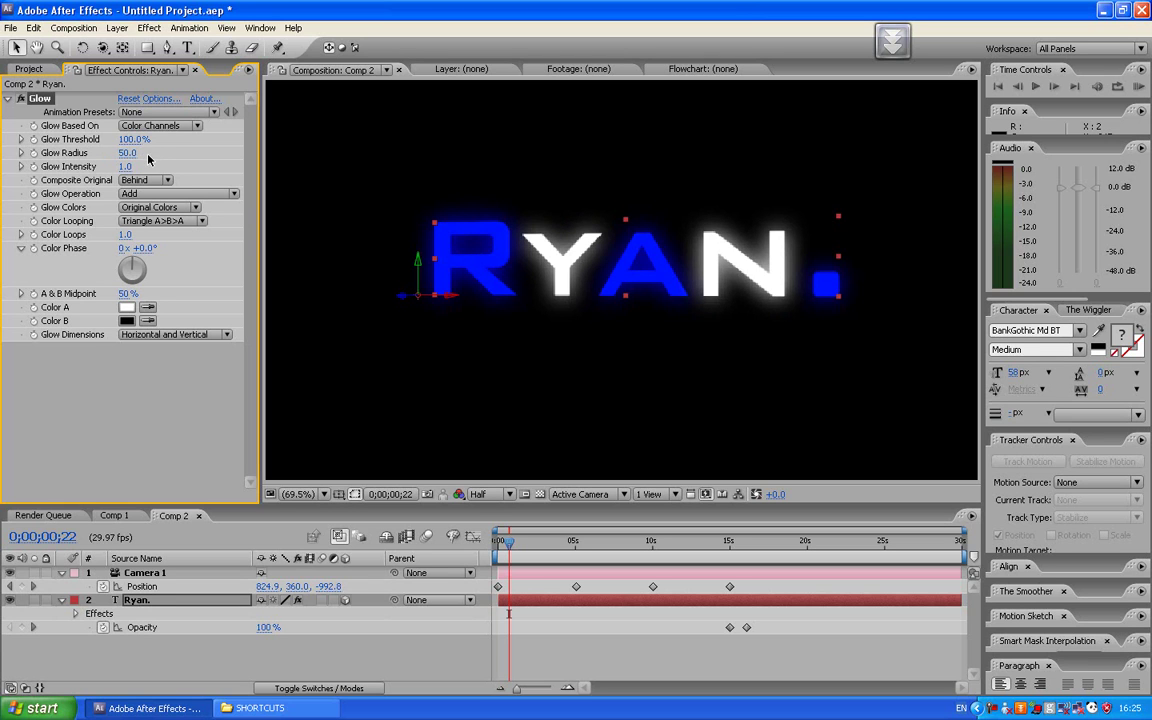
left_click_drag(132, 139, 103, 139)
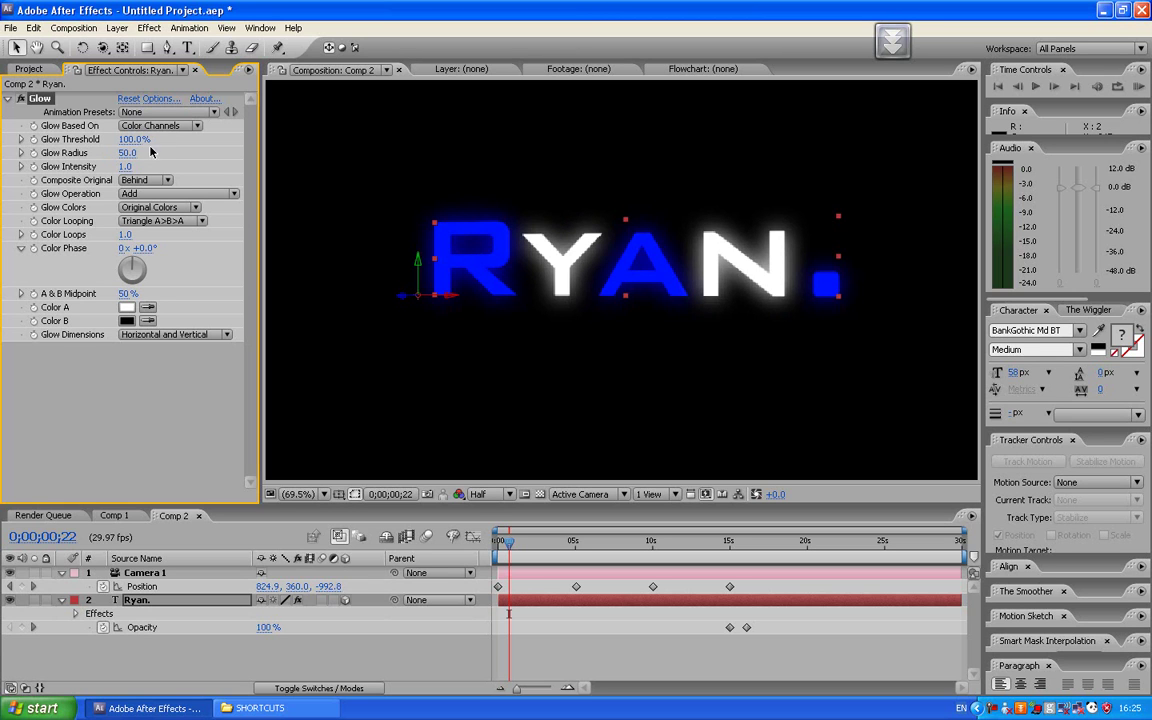